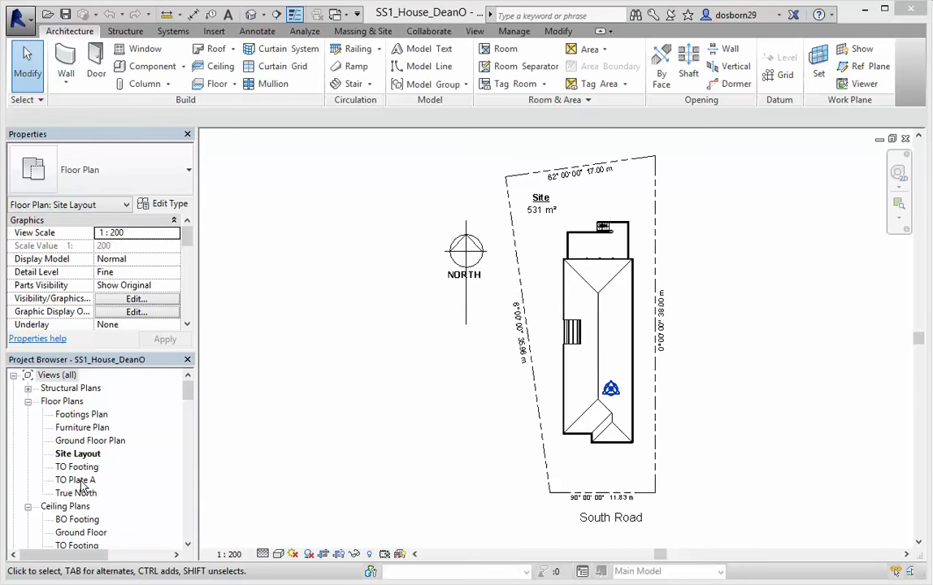
# - Switch to the TO Plate A floor plan and zoom in on the house
pyautogui.doubleClick(81, 481)
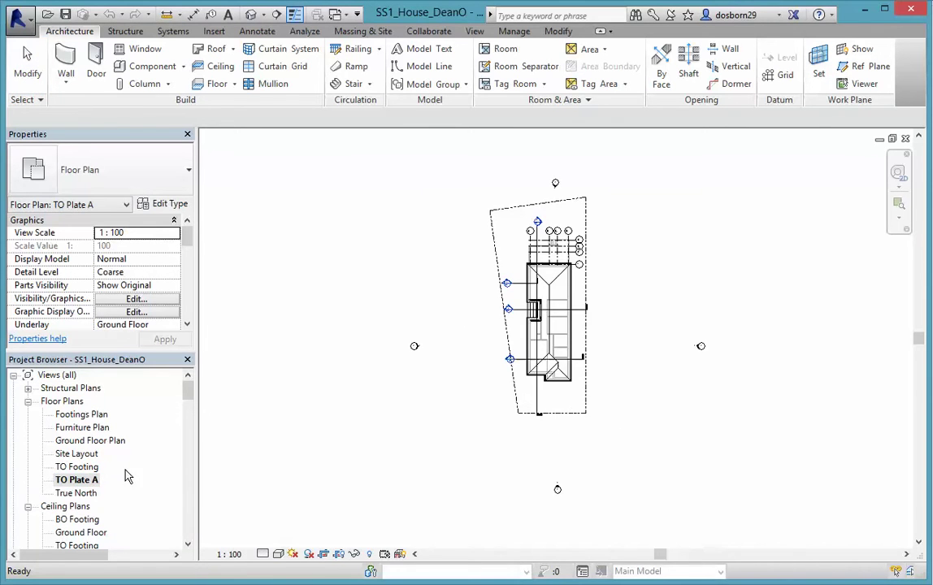
pyautogui.scroll(5, 524, 349)
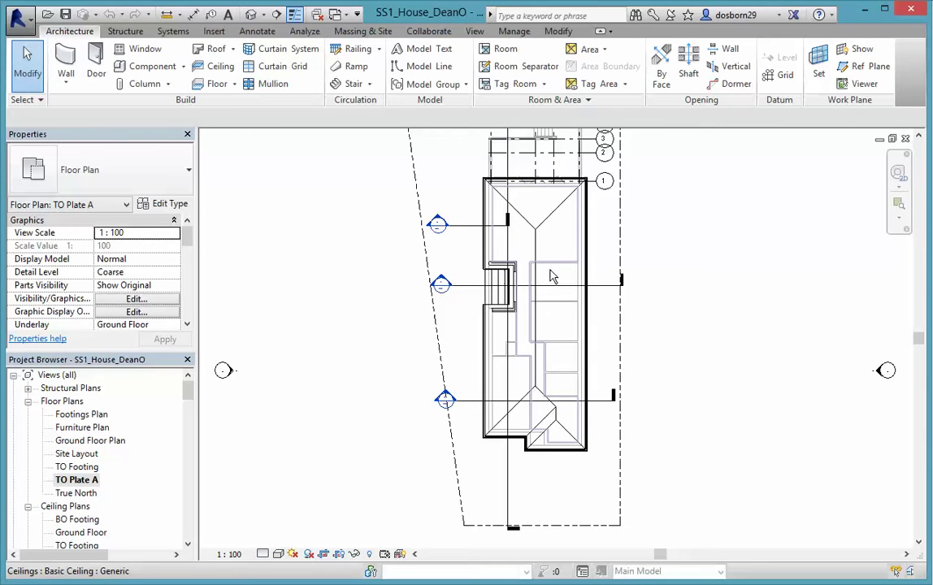
# - Open the default 3D view and orbit around the house to inspect the hipped roof eaves
pyautogui.click(252, 15)
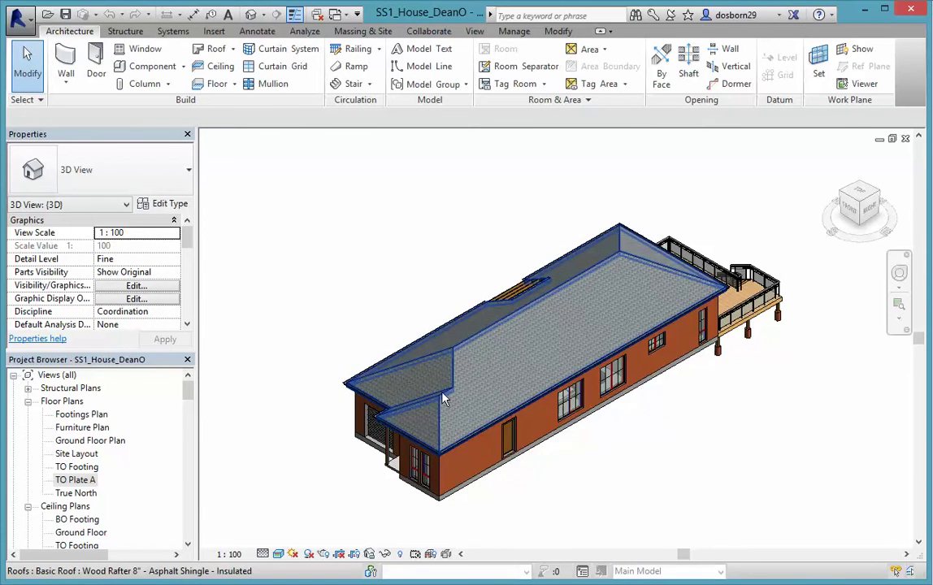
pyautogui.keyDown('shift'); pyautogui.moveTo(443, 398); pyautogui.dragTo(563, 323, button='middle'); pyautogui.keyUp('shift')
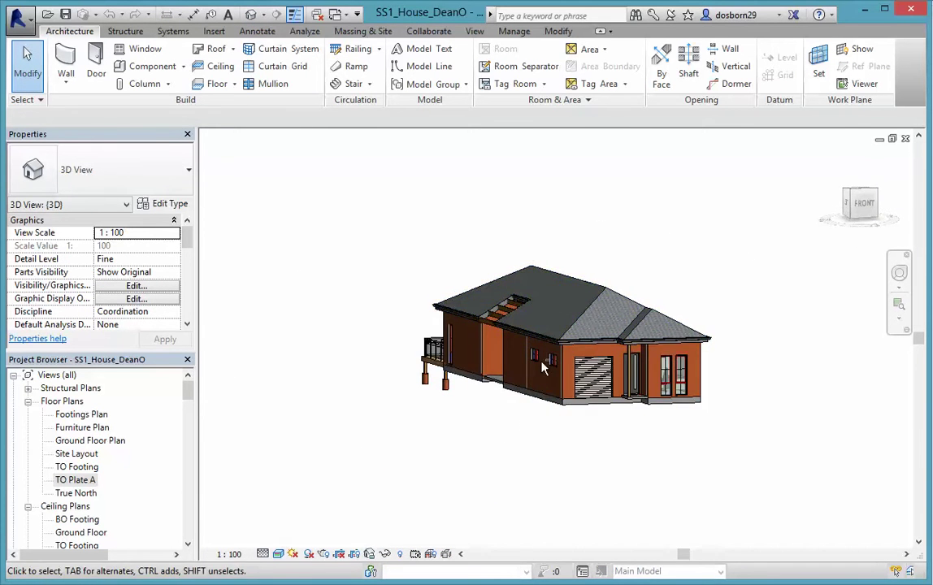
pyautogui.keyDown('shift'); pyautogui.moveTo(543, 369); pyautogui.dragTo(534, 264, button='middle'); pyautogui.keyUp('shift')
pyautogui.scroll(5, 549, 280)
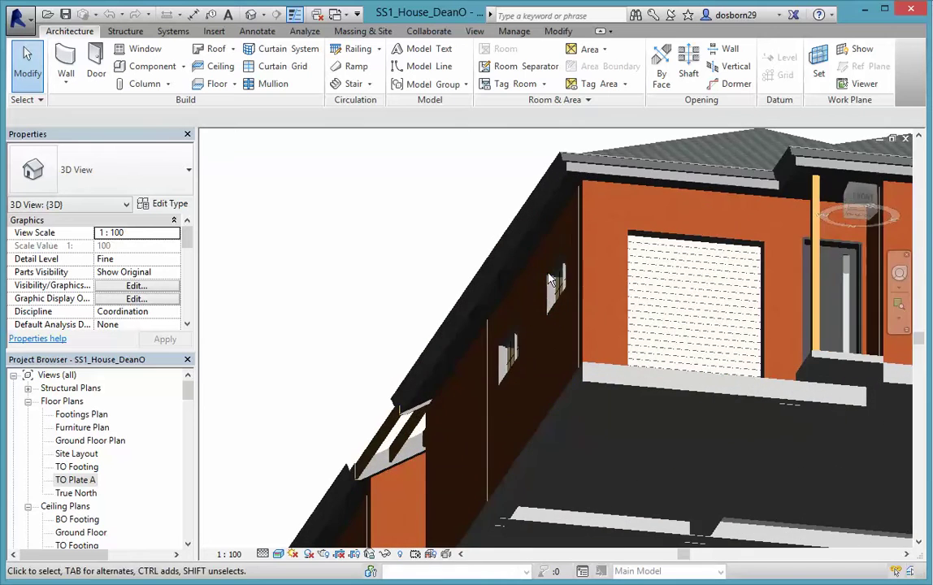
pyautogui.scroll(4, 527, 221)
pyautogui.scroll(-3, 558, 224)
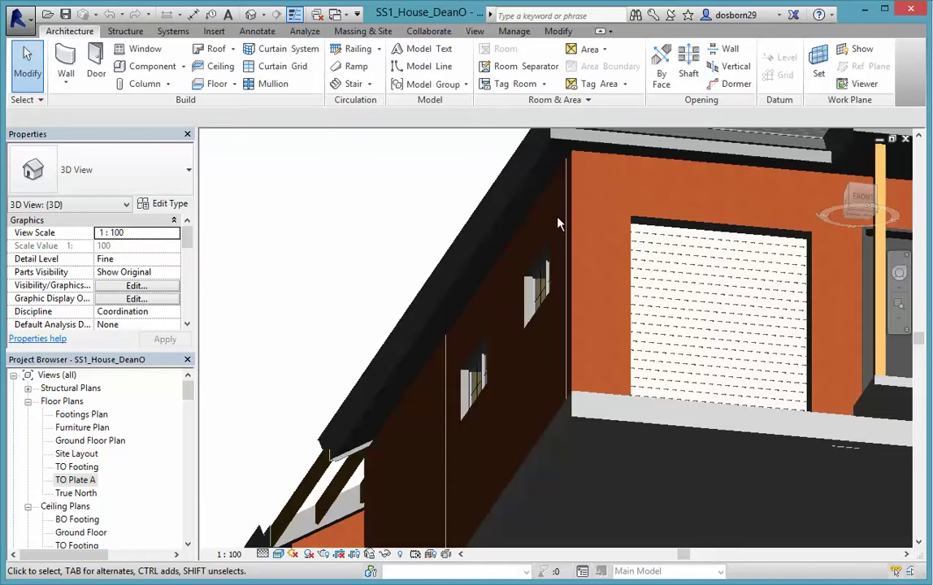
pyautogui.scroll(-2, 559, 224)
pyautogui.keyDown('shift'); pyautogui.moveTo(610, 204); pyautogui.dragTo(433, 404, button='middle'); pyautogui.keyUp('shift')
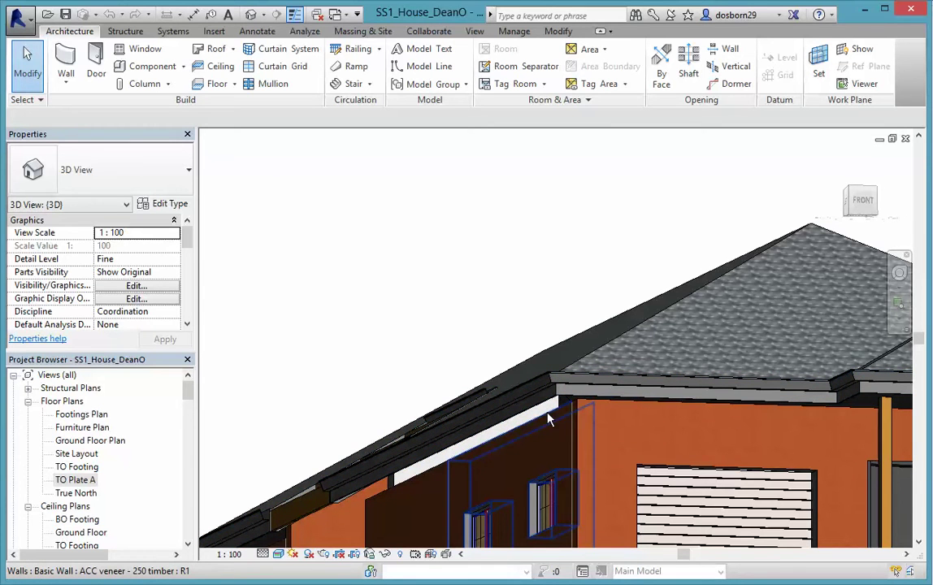
pyautogui.scroll(-2, 548, 418)
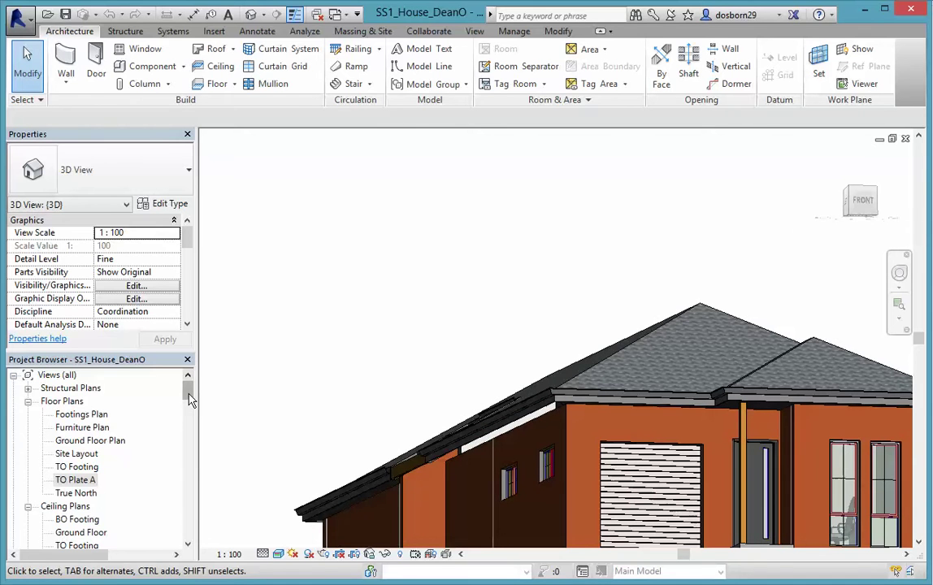
pyautogui.moveTo(189, 398); pyautogui.dragTo(186, 425)
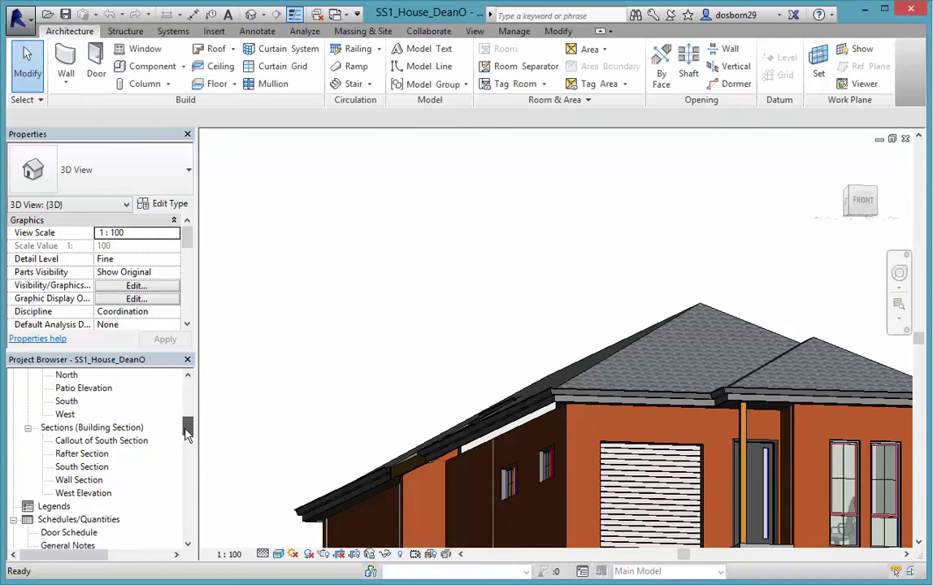
# - Open the South Section, zoom into the roof eave, and collapse Ceiling Plans
pyautogui.doubleClick(74, 468)
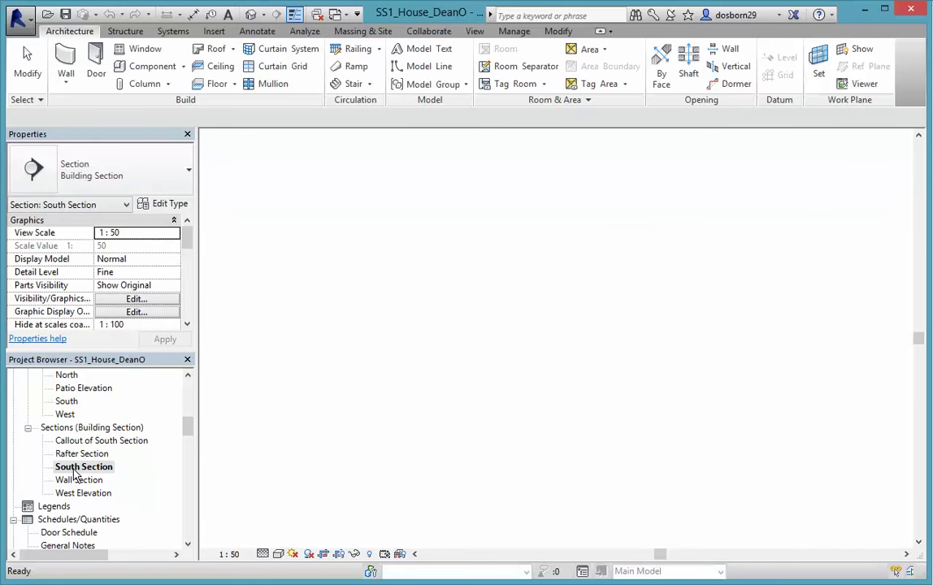
pyautogui.scroll(4, 448, 347)
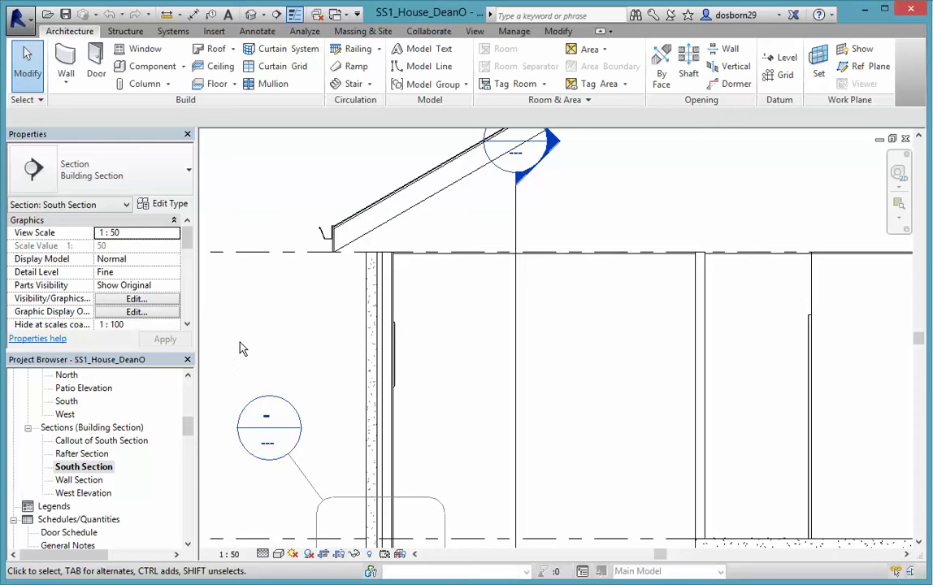
pyautogui.moveTo(191, 437); pyautogui.dragTo(189, 414)
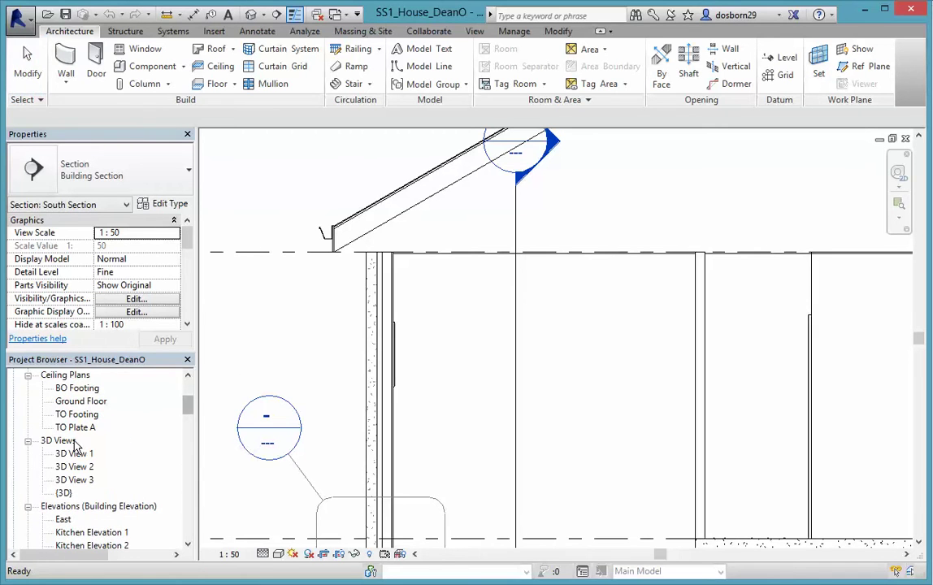
pyautogui.moveTo(185, 416); pyautogui.dragTo(186, 409)
pyautogui.click(28, 441)
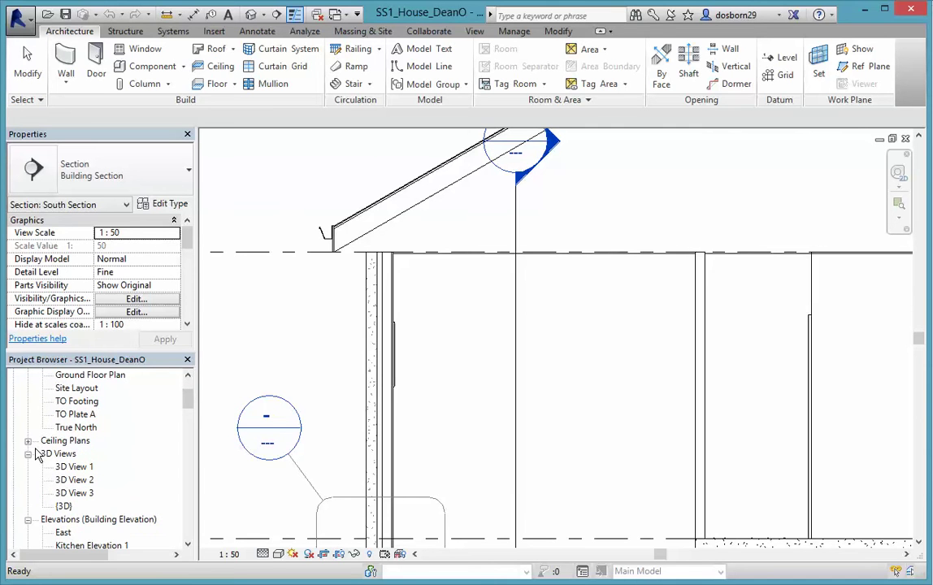
# - Return to the TO Plate A plan and pan around the hipped roof corner
pyautogui.doubleClick(75, 414)
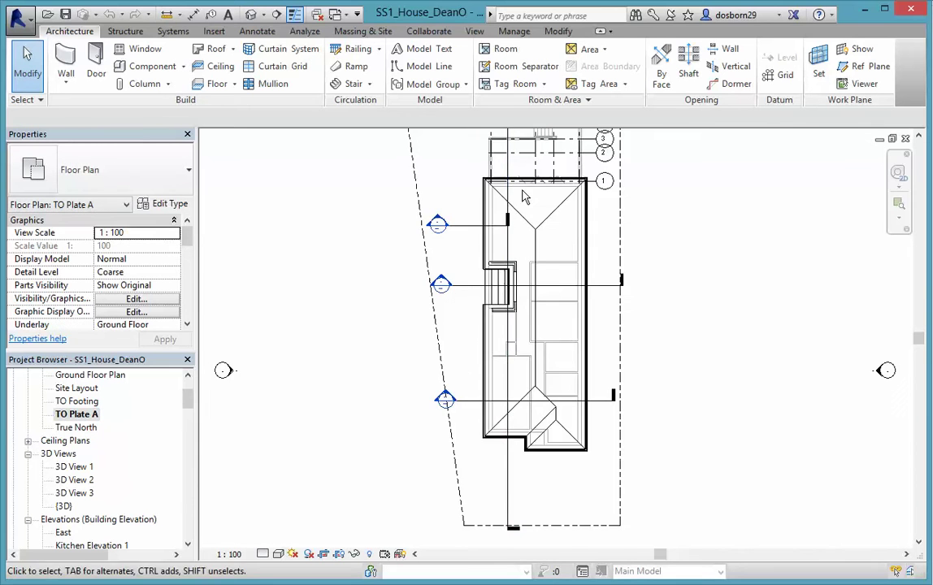
pyautogui.scroll(8, 524, 197)
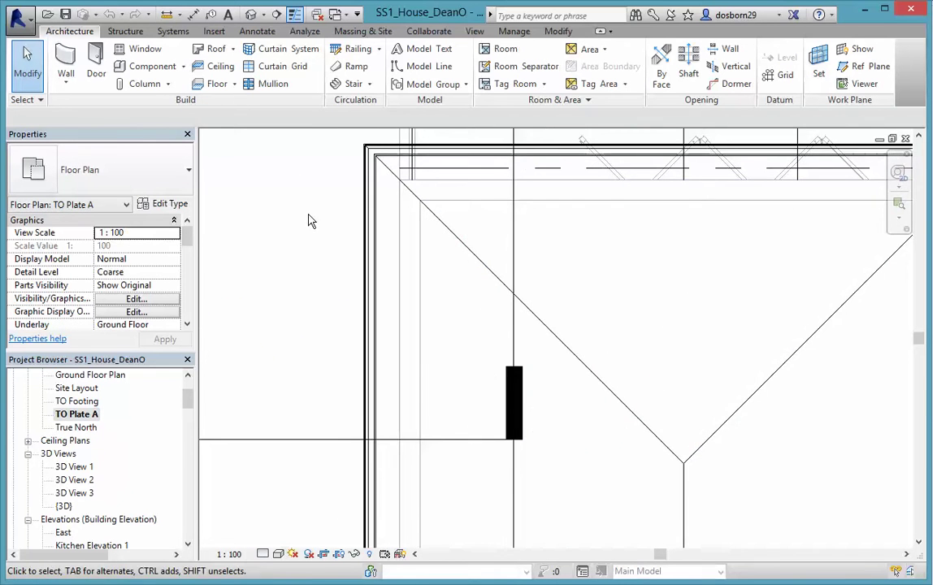
pyautogui.moveTo(309, 221); pyautogui.dragTo(339, 278, button='middle')
pyautogui.scroll(4, 335, 279)
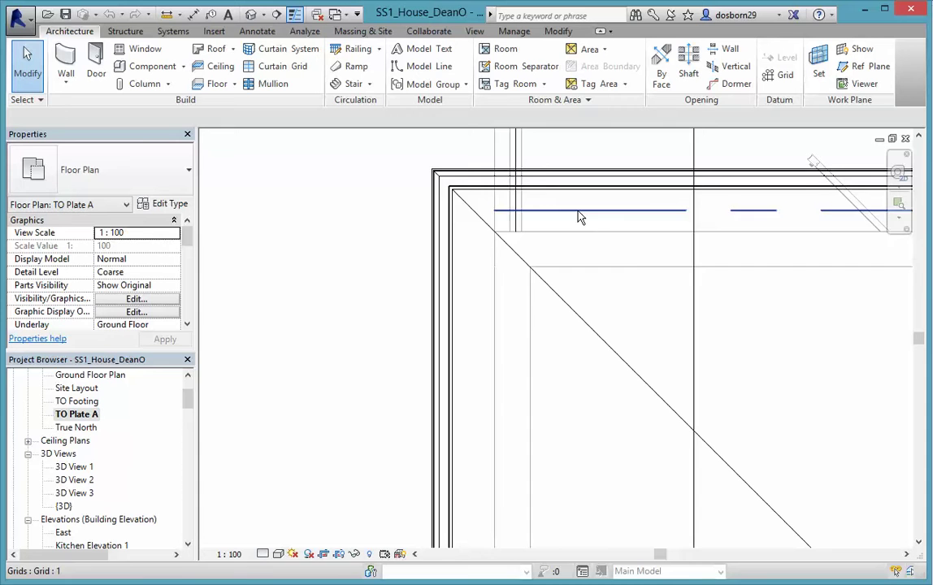
pyautogui.moveTo(622, 331); pyautogui.dragTo(556, 256, button='middle')
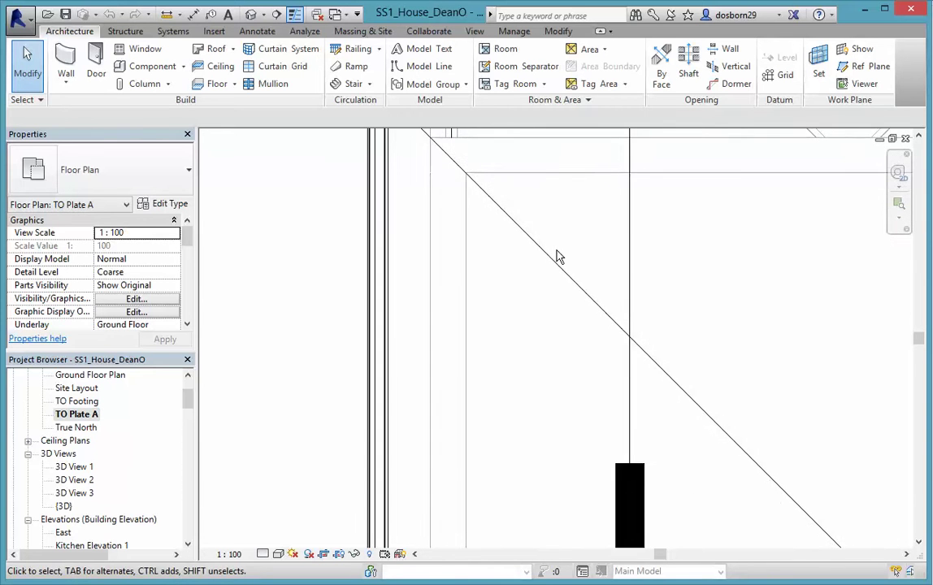
pyautogui.scroll(-3, 535, 339)
pyautogui.moveTo(518, 408); pyautogui.dragTo(527, 303, button='middle')
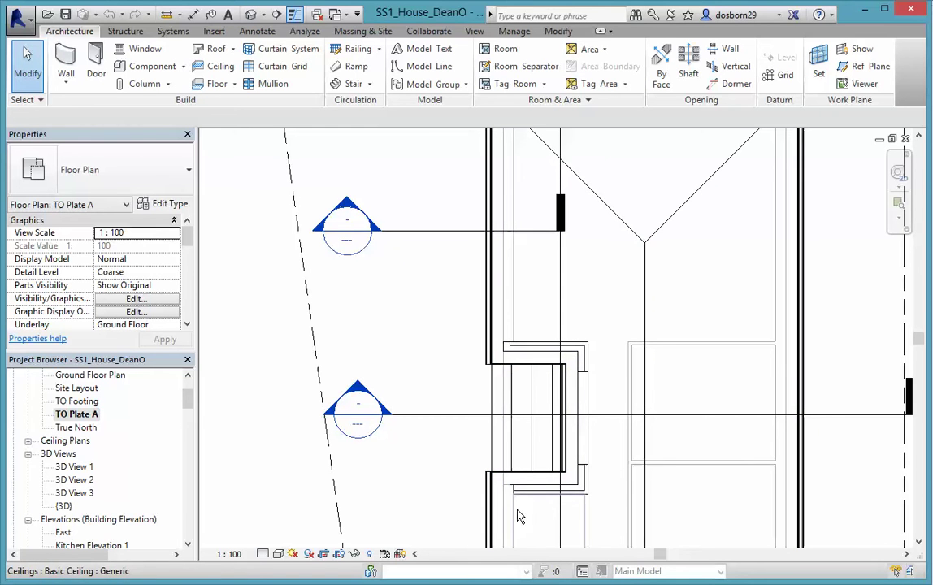
pyautogui.scroll(-2, 593, 354)
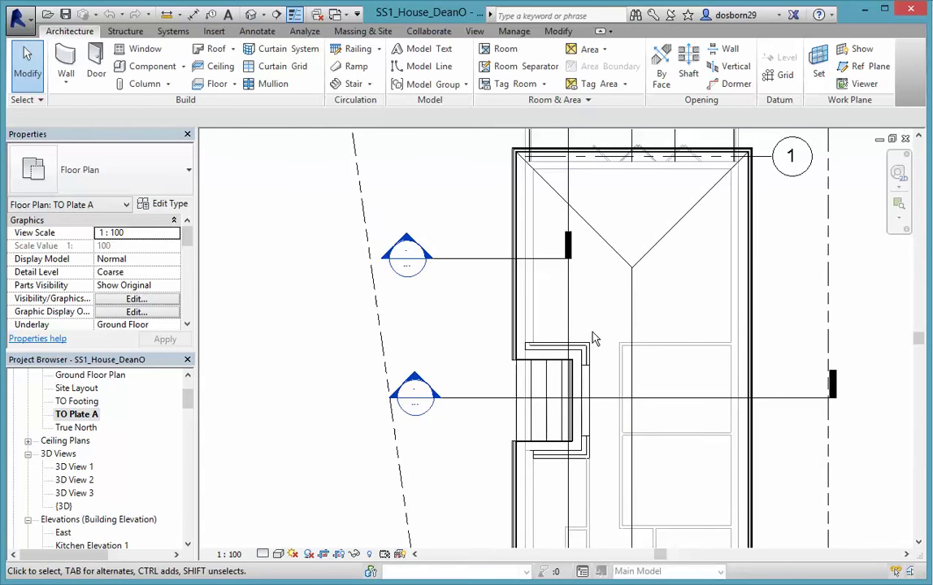
pyautogui.scroll(1, 610, 252)
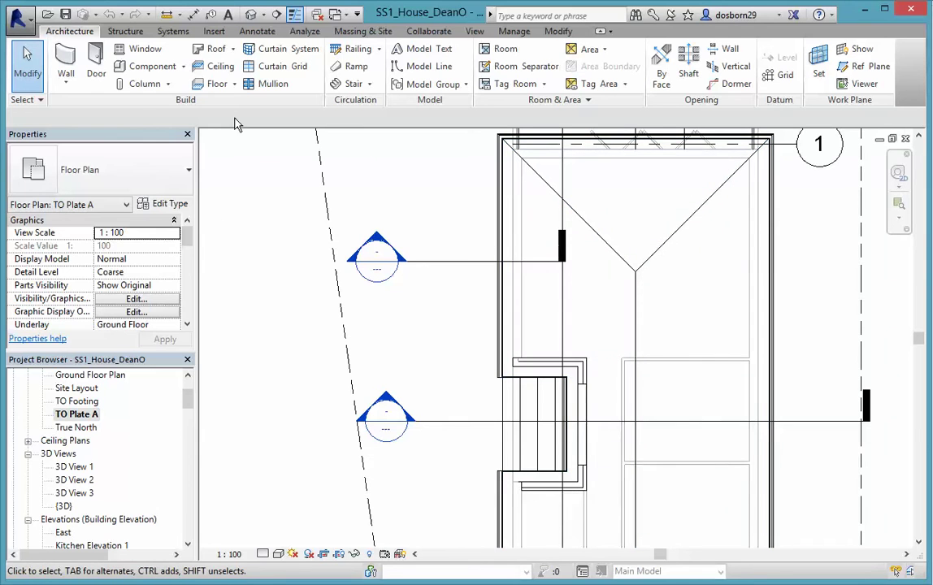
# - Start a Roof Soffit and choose the Generic - 300mm soffit type
pyautogui.click(233, 50)
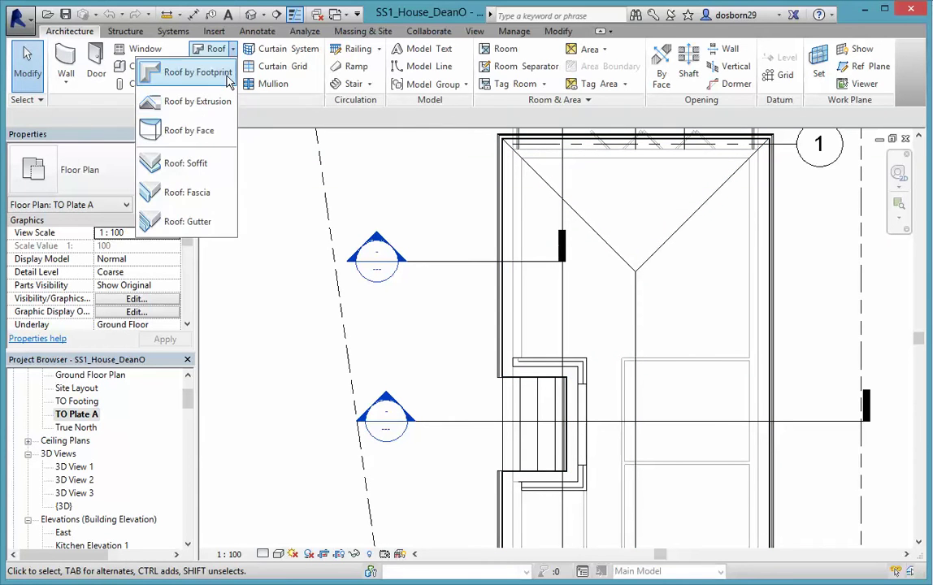
pyautogui.click(192, 166)
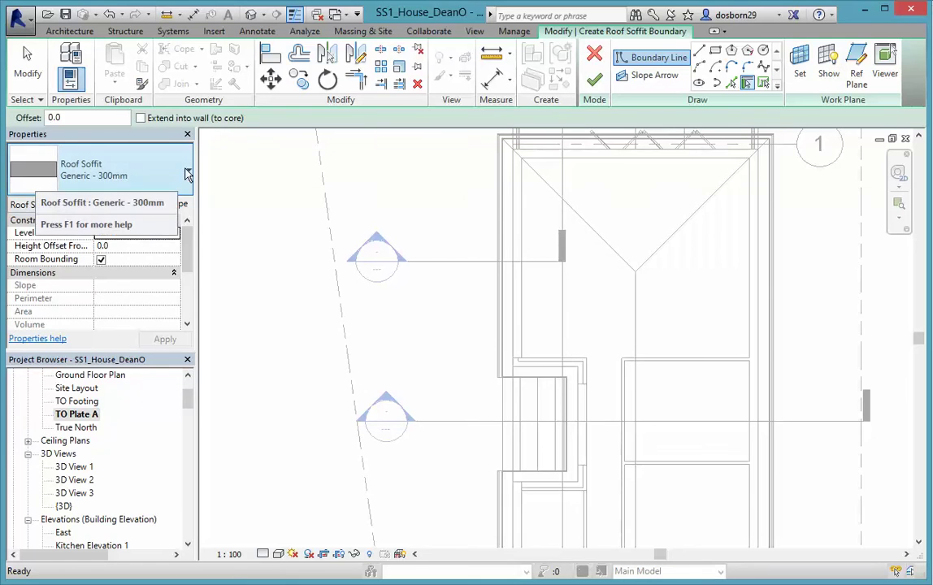
pyautogui.click(188, 170)
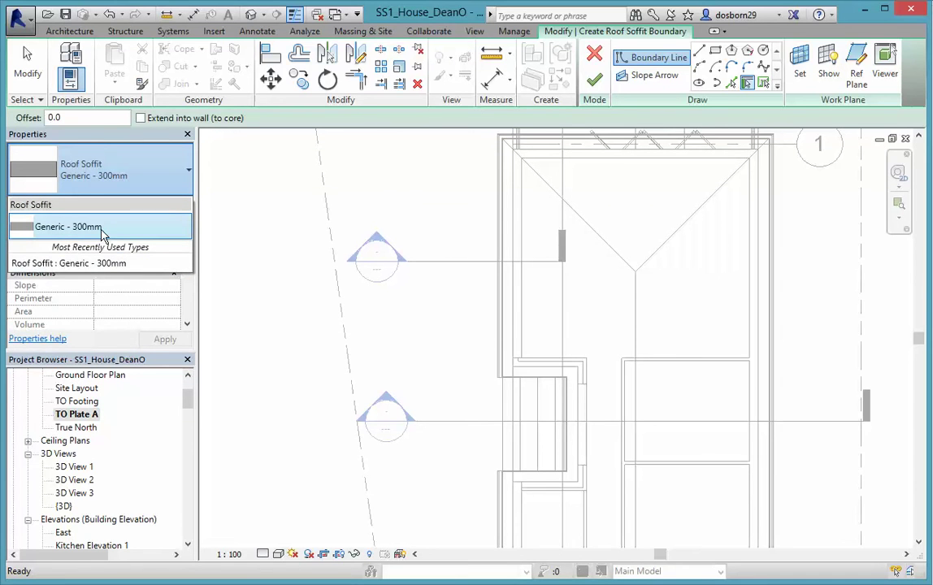
pyautogui.moveTo(104, 236)
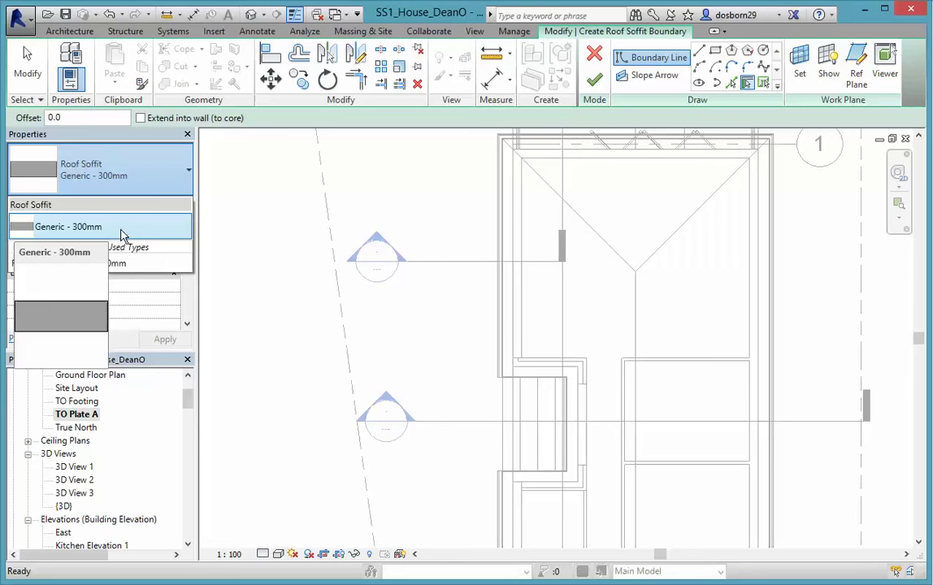
pyautogui.click(165, 229)
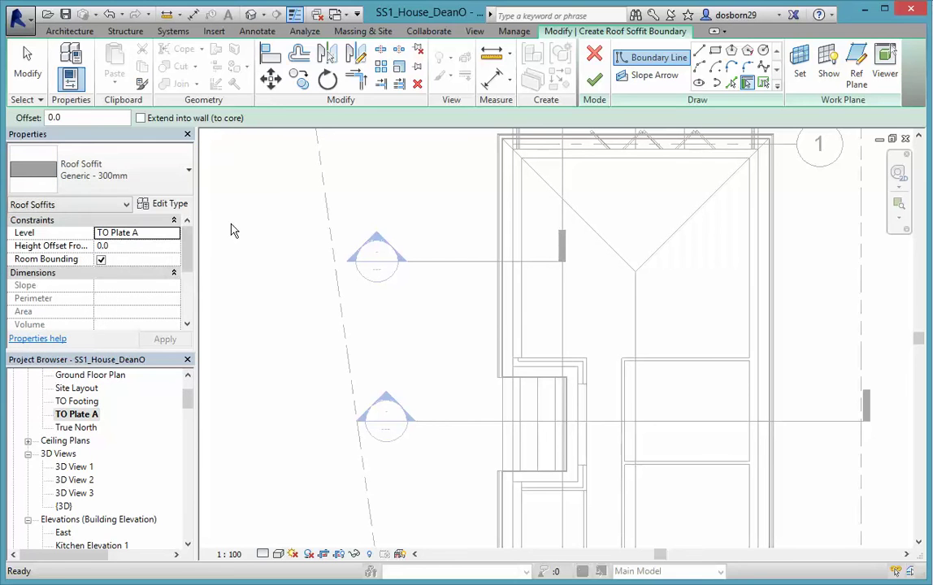
# - Duplicate it as Generic - 10mm with a 10 mm structure layer instead of 300 mm
pyautogui.click(166, 207)
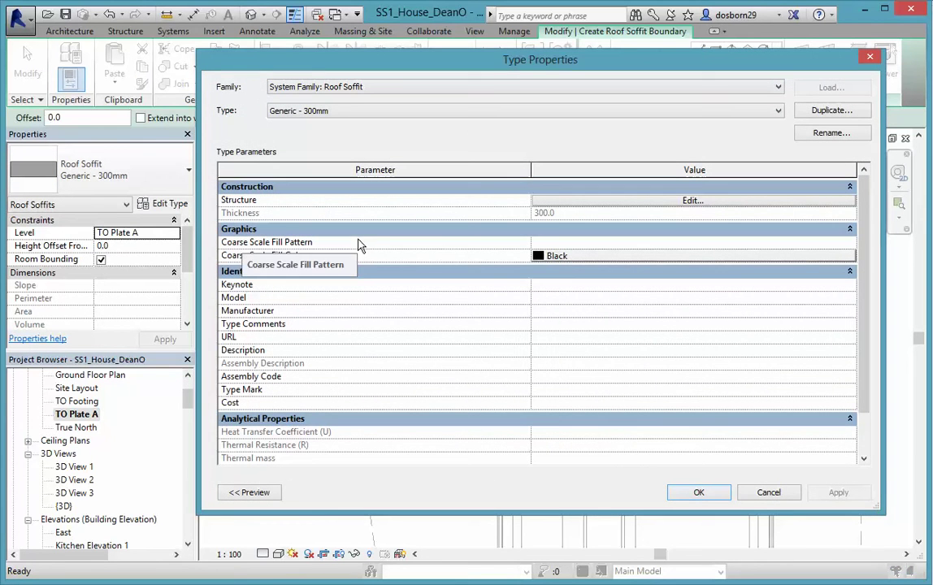
pyautogui.click(845, 114)
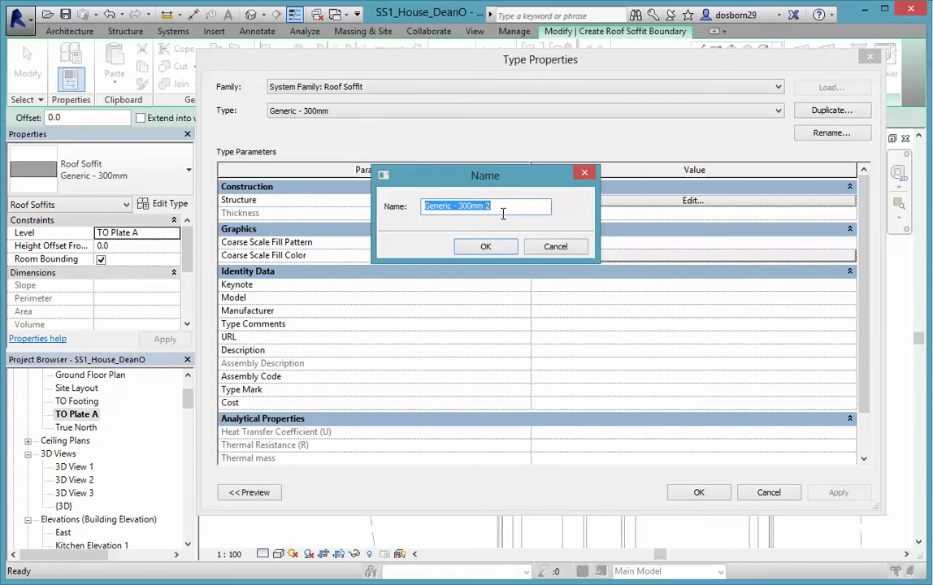
pyautogui.moveTo(495, 207); pyautogui.dragTo(460, 207)
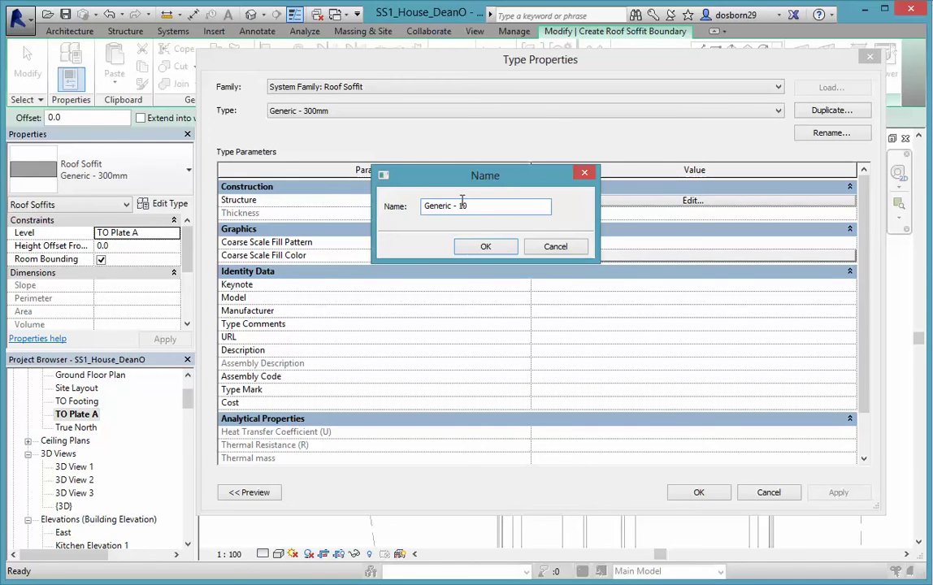
pyautogui.click(486, 247)
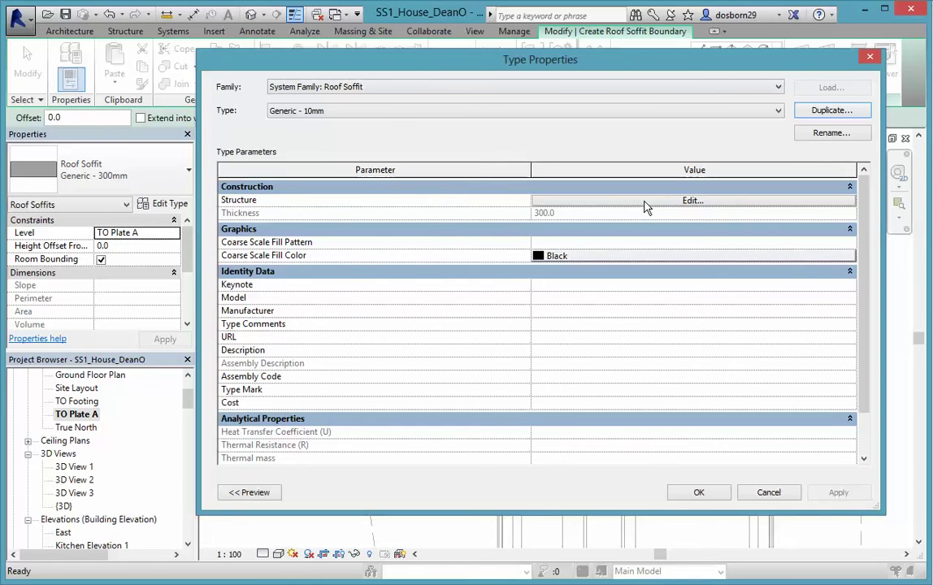
pyautogui.click(687, 201)
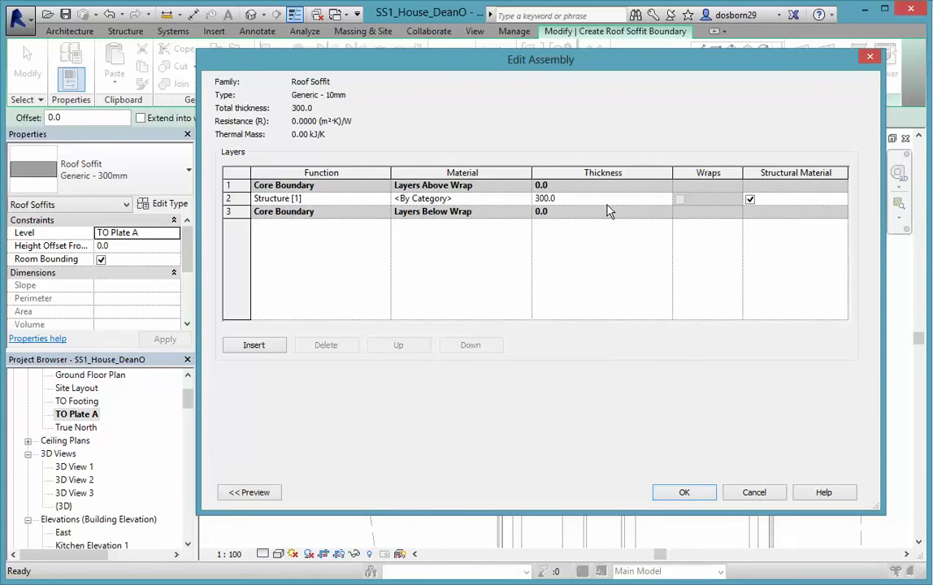
pyautogui.click(561, 199)
pyautogui.click(681, 492)
pyautogui.click(684, 499)
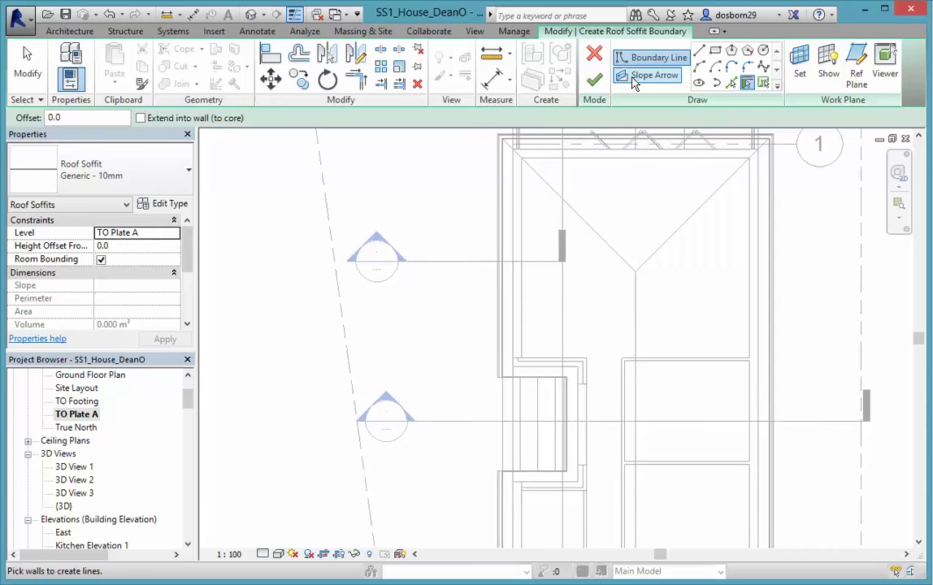
# - Choose the Line draw tool and zoom to the roof corner, discarding a misplaced start point
pyautogui.click(699, 50)
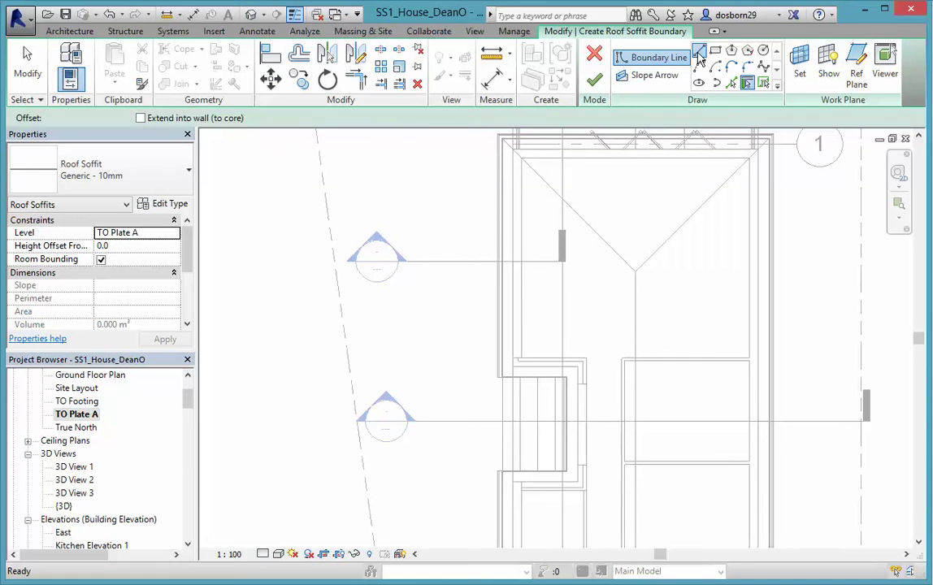
pyautogui.scroll(3, 583, 171)
pyautogui.moveTo(607, 173); pyautogui.dragTo(559, 348, button='middle')
pyautogui.scroll(3, 455, 296)
pyautogui.scroll(3, 347, 242)
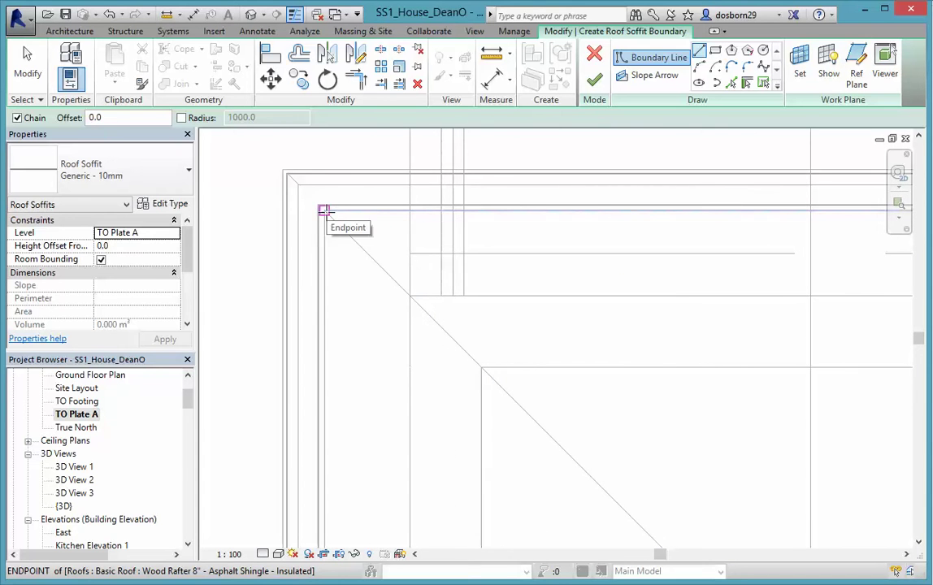
pyautogui.click(324, 211)
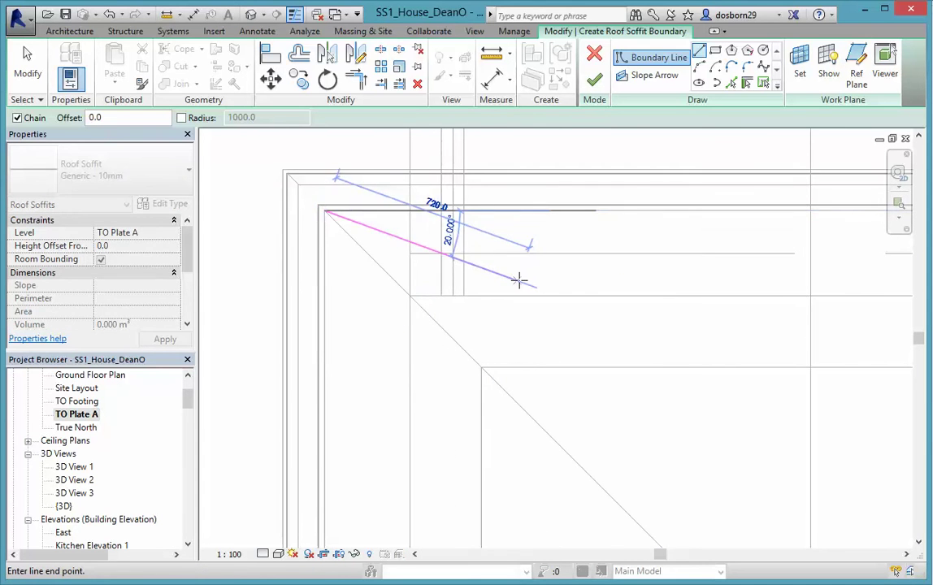
pyautogui.scroll(2, 516, 277)
pyautogui.scroll(2, 439, 264)
pyautogui.press('Escape')
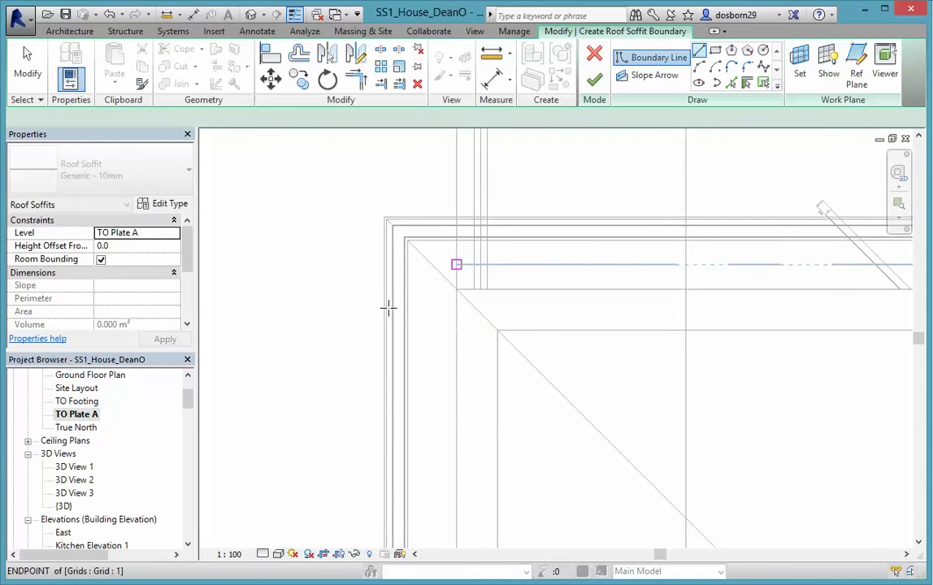
pyautogui.scroll(-2, 441, 383)
pyautogui.moveTo(441, 383); pyautogui.dragTo(459, 151, button='middle')
pyautogui.moveTo(441, 485)
pyautogui.mouseDown(button='middle')
pyautogui.moveTo(469, 240)
pyautogui.moveTo(468, 136)
pyautogui.mouseUp(button='middle')
pyautogui.moveTo(449, 416)
pyautogui.mouseDown(button='middle')
pyautogui.moveTo(477, 290)
pyautogui.moveTo(462, 211)
pyautogui.mouseUp(button='middle')
pyautogui.scroll(-2, 444, 512)
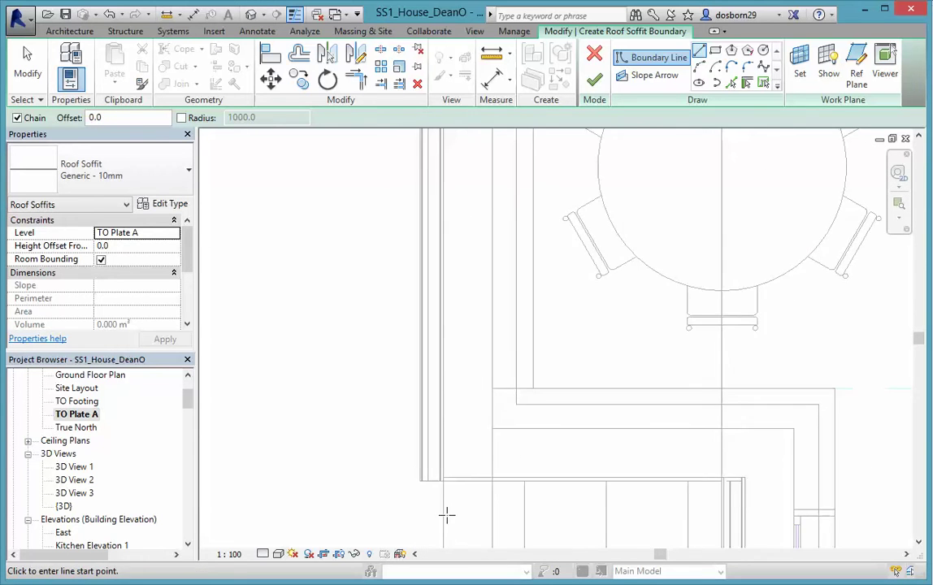
pyautogui.scroll(3, 442, 452)
# - Start the soffit boundary at the fascia corner and chain lines to the right roof corner
pyautogui.click(439, 463)
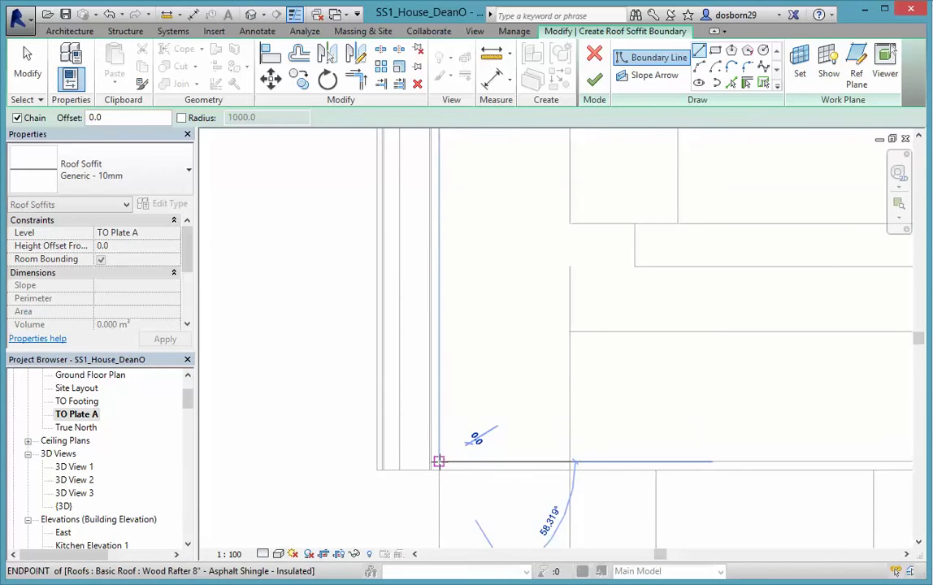
pyautogui.scroll(-3, 441, 292)
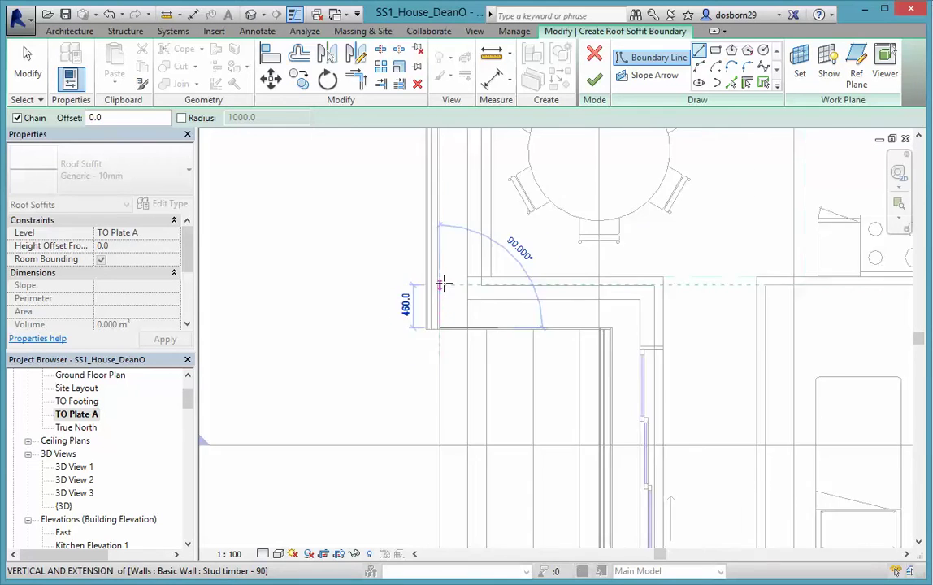
pyautogui.scroll(3, 451, 260)
pyautogui.moveTo(452, 260); pyautogui.dragTo(448, 347, button='middle')
pyautogui.scroll(-3, 447, 348)
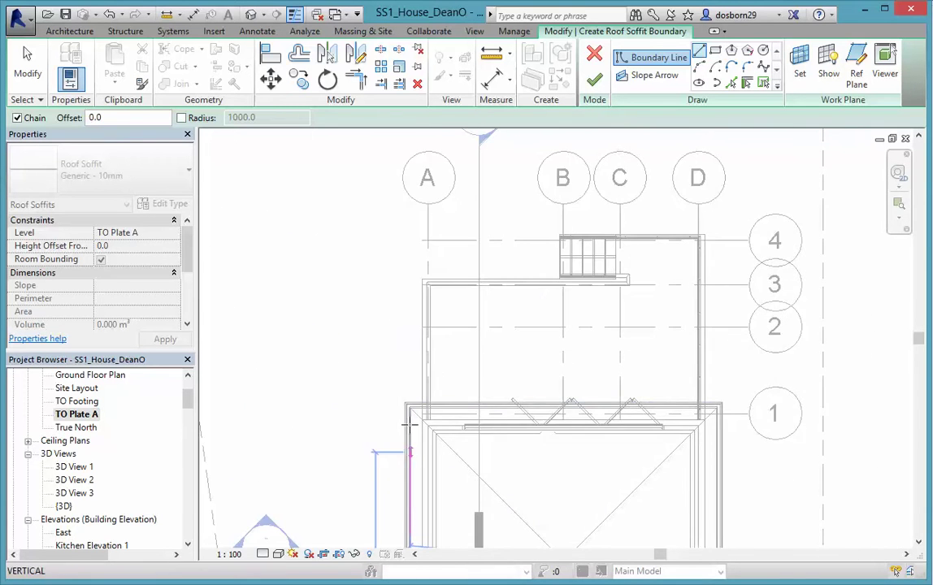
pyautogui.scroll(3, 359, 363)
pyautogui.scroll(3, 406, 402)
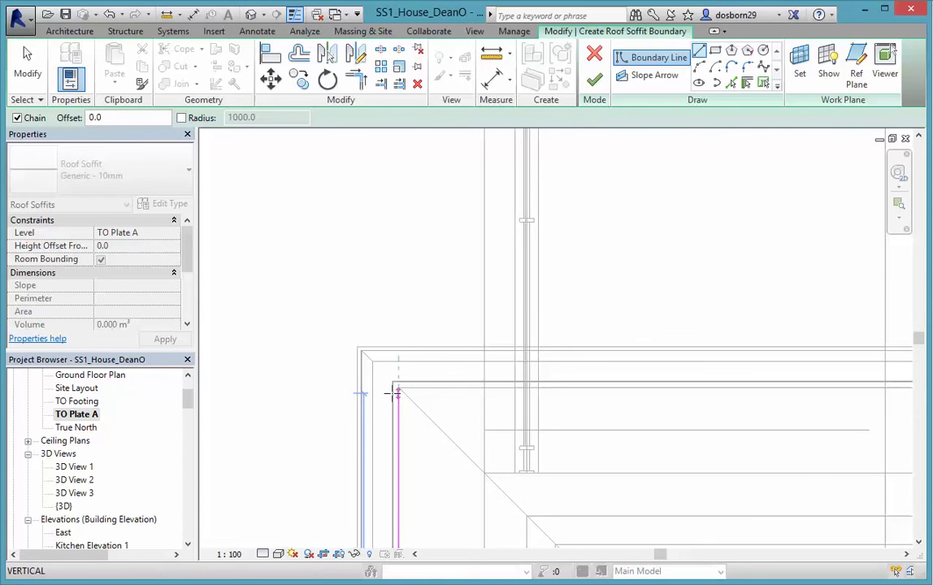
pyautogui.click(398, 388)
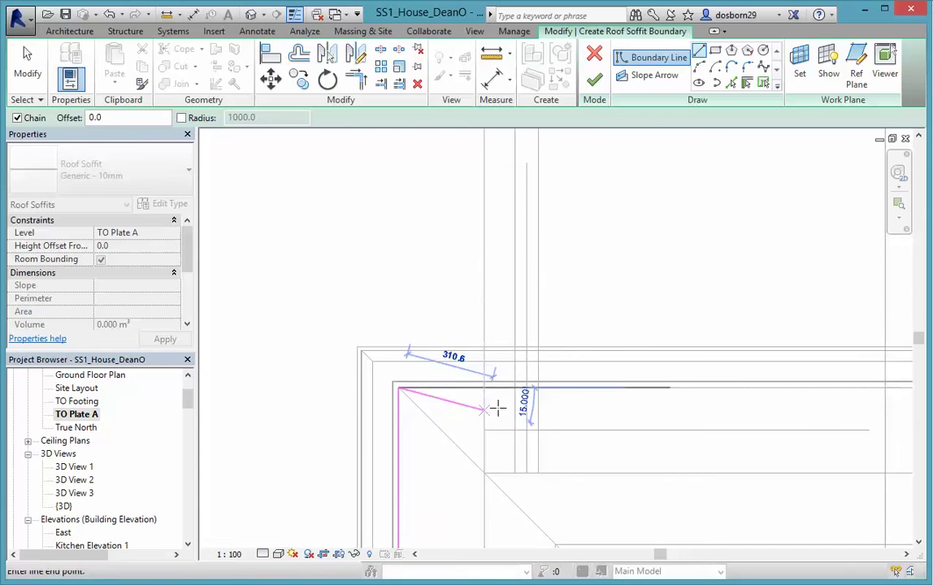
pyautogui.moveTo(677, 410); pyautogui.dragTo(459, 370, button='middle')
pyautogui.scroll(-2, 488, 364)
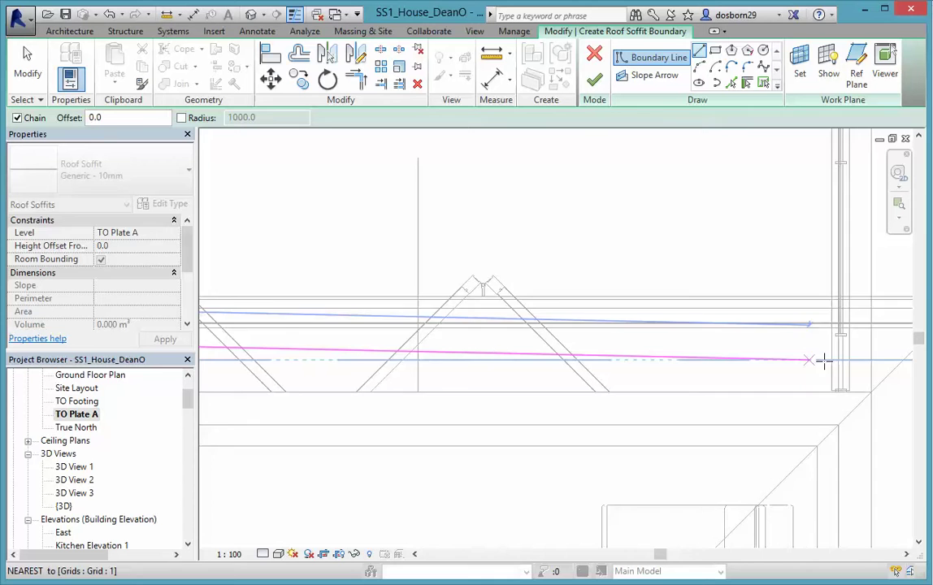
pyautogui.moveTo(863, 364); pyautogui.dragTo(640, 333, button='middle')
pyautogui.scroll(2, 894, 375)
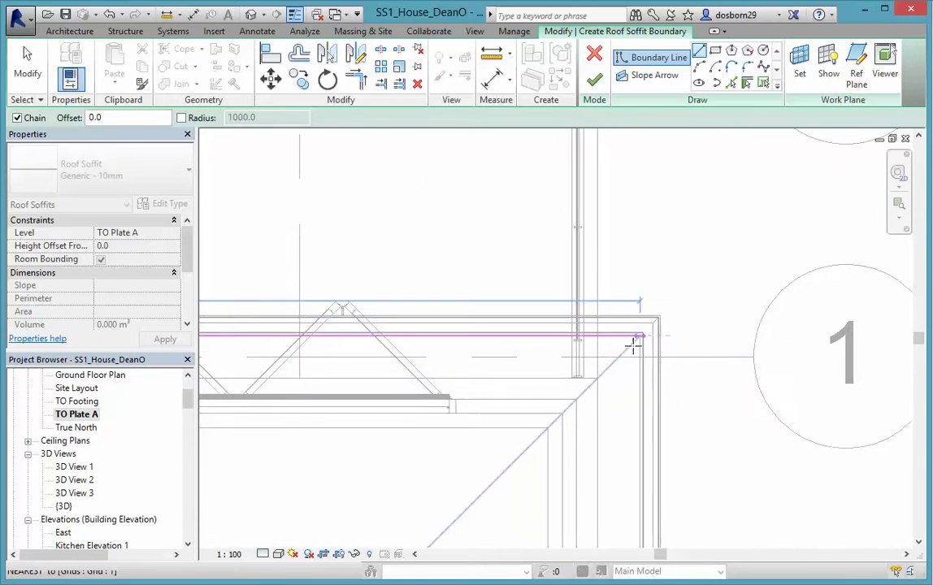
pyautogui.scroll(3, 639, 329)
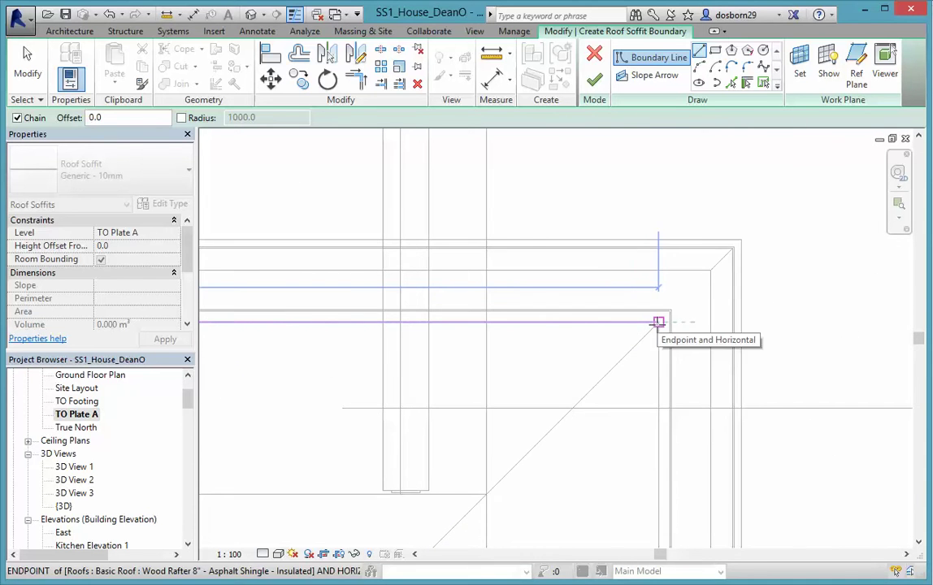
pyautogui.click(658, 322)
# - Continue the boundary chain along the roof edge to the bottom-left roof corner
pyautogui.scroll(-1, 666, 452)
pyautogui.moveTo(687, 448); pyautogui.dragTo(700, 189, button='middle')
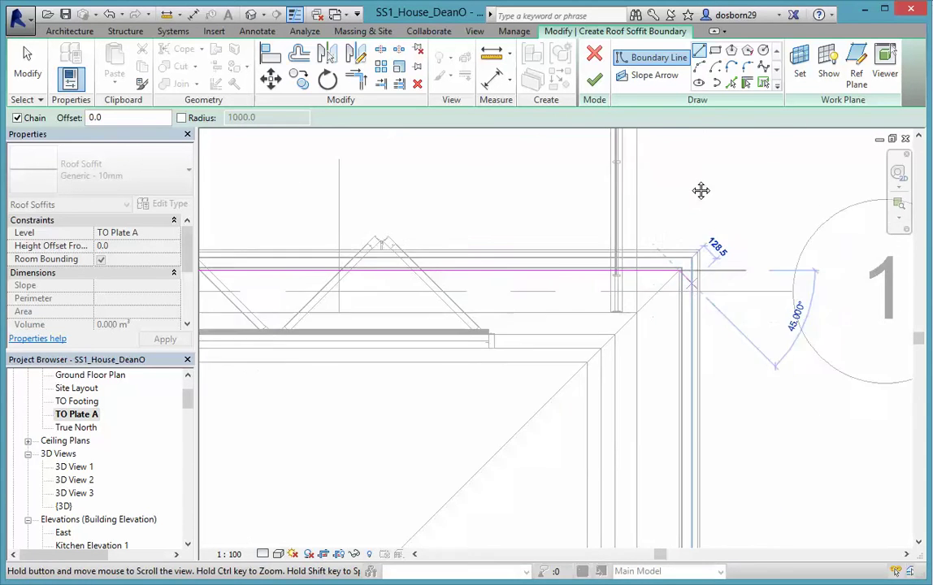
pyautogui.scroll(-3, 693, 302)
pyautogui.scroll(-3, 688, 355)
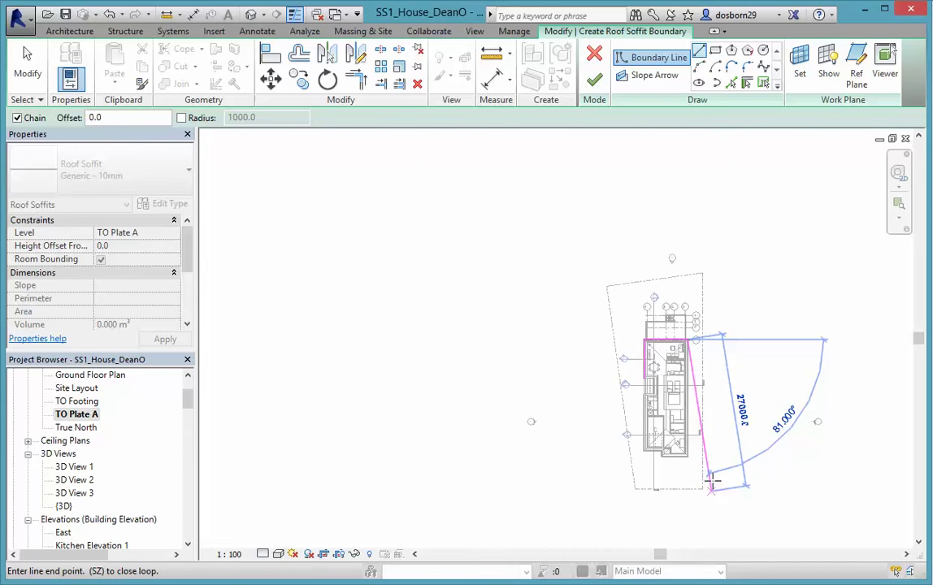
pyautogui.scroll(10, 699, 481)
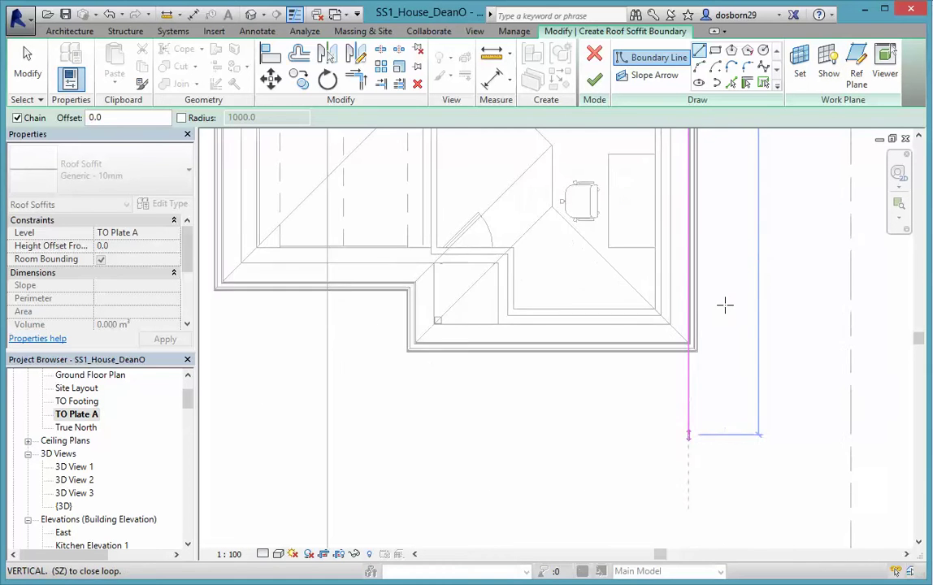
pyautogui.scroll(2, 631, 363)
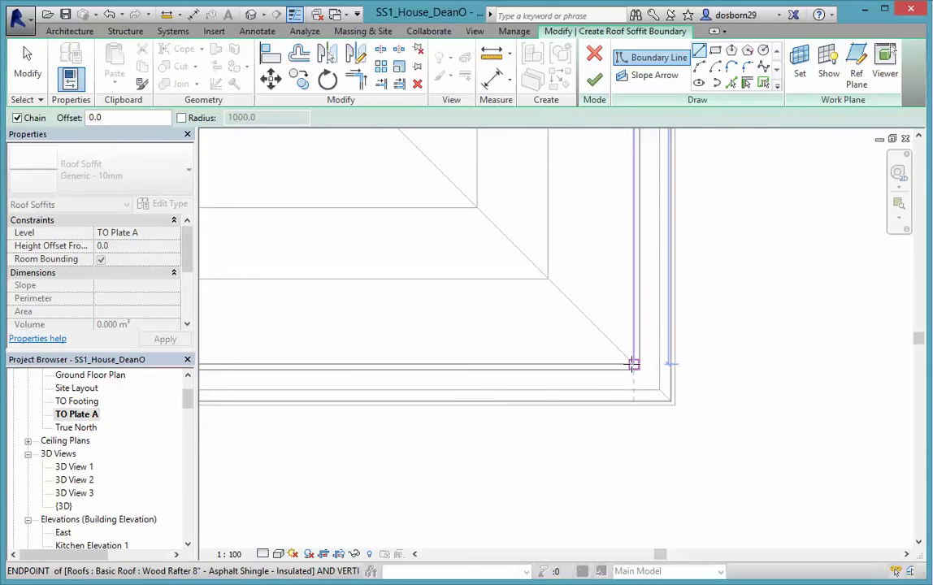
pyautogui.click(632, 363)
pyautogui.scroll(-3, 632, 363)
pyautogui.moveTo(707, 474)
pyautogui.mouseDown(button='middle')
pyautogui.moveTo(907, 473)
pyautogui.moveTo(548, 446)
pyautogui.mouseUp(button='middle')
pyautogui.scroll(-3, 346, 444)
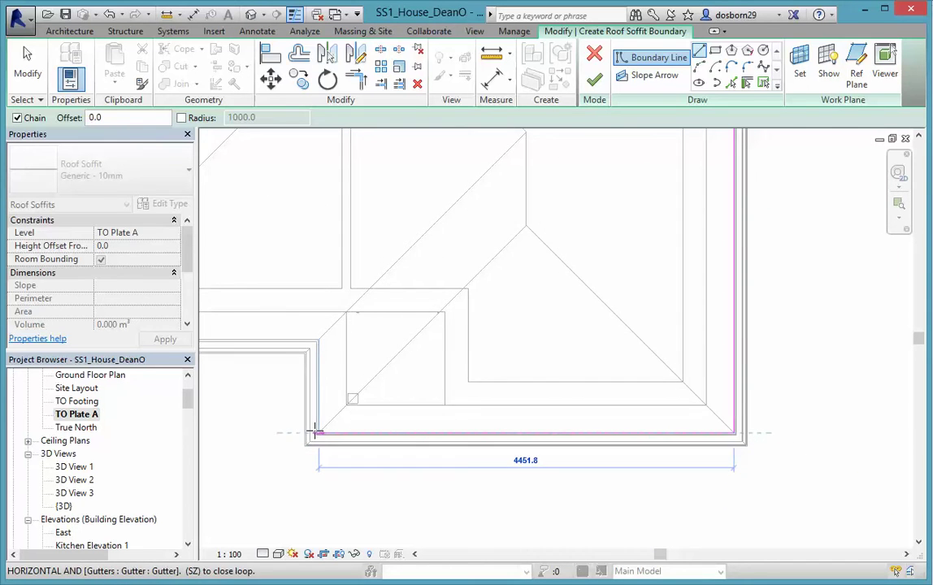
pyautogui.scroll(3, 315, 432)
pyautogui.click(320, 437)
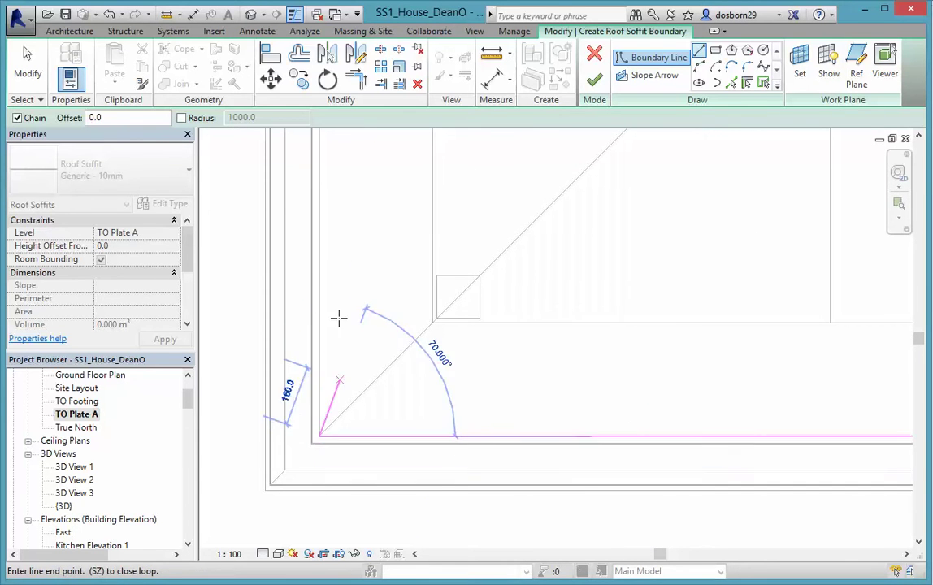
# - Extend the chain up to the upper roof endpoint and left along the next edge
pyautogui.scroll(-4, 341, 313)
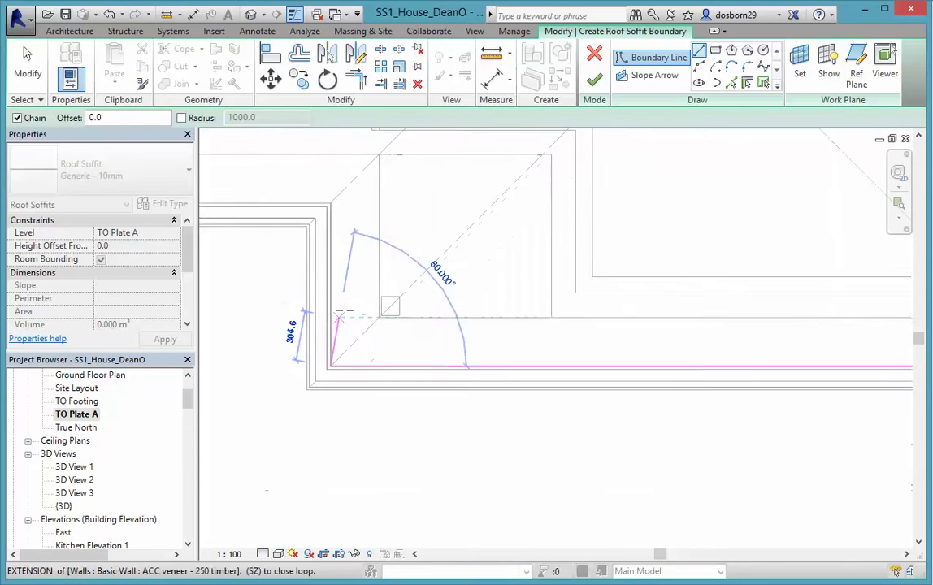
pyautogui.click(333, 217)
pyautogui.moveTo(349, 313); pyautogui.dragTo(756, 408, button='middle')
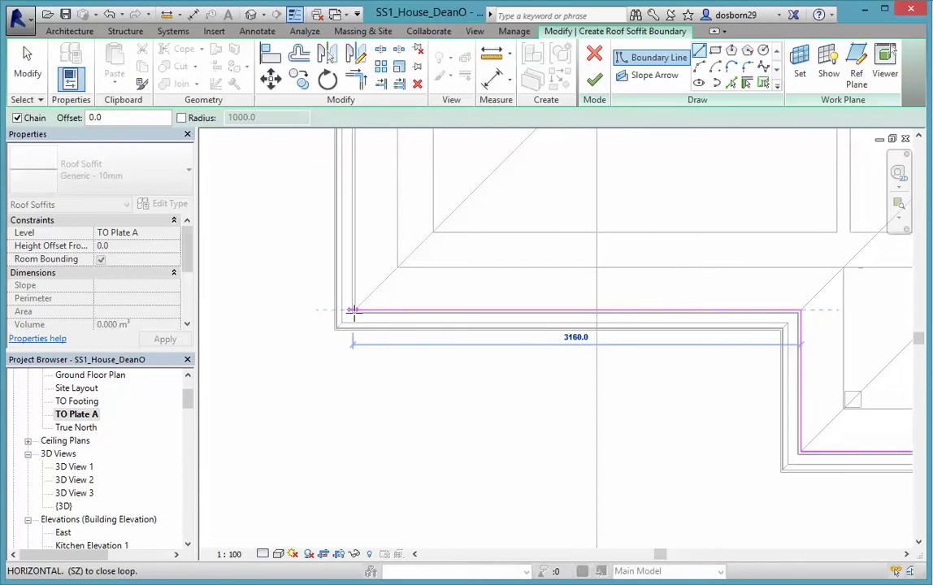
pyautogui.scroll(3, 354, 309)
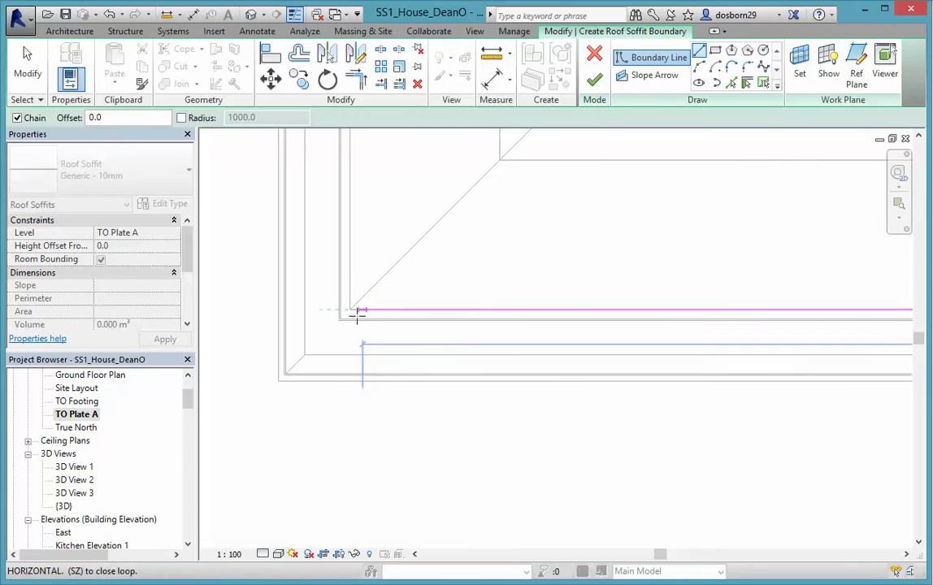
pyautogui.click(349, 310)
pyautogui.scroll(-2, 426, 302)
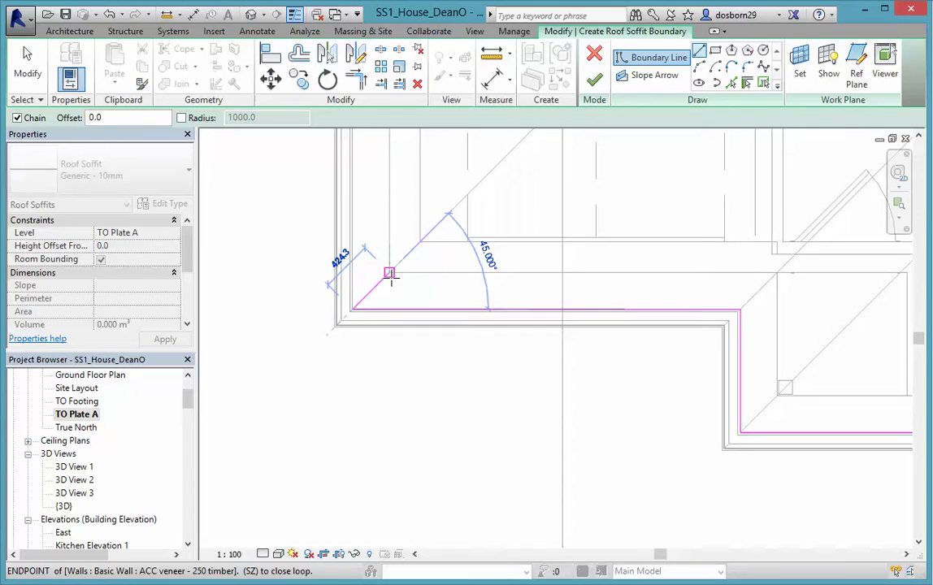
pyautogui.scroll(-2, 375, 205)
pyautogui.scroll(2, 397, 472)
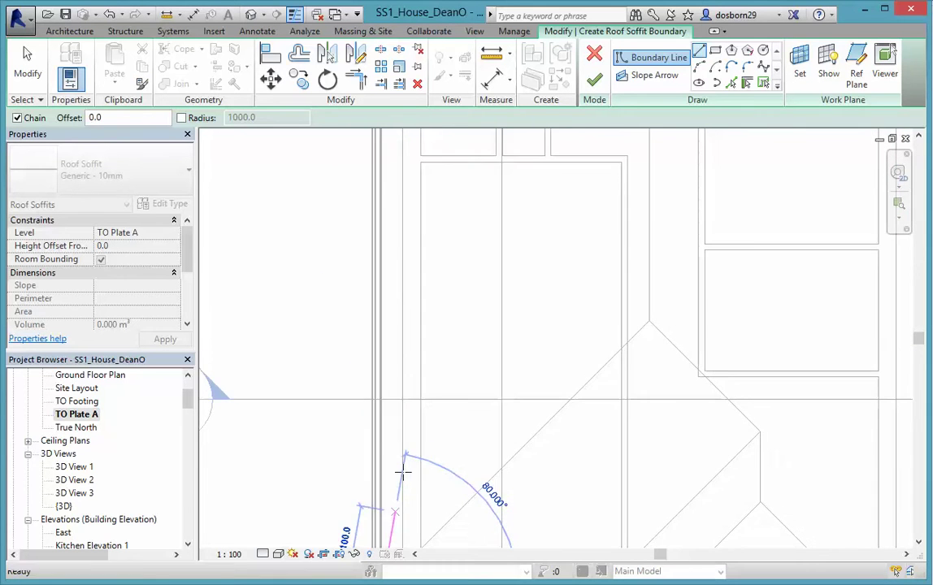
# - Chain boundary lines through the lower-left corner, then 4200, 1000 and 2800 mm segments along the walls
pyautogui.moveTo(398, 201)
pyautogui.mouseDown(button='middle')
pyautogui.moveTo(403, 467)
pyautogui.moveTo(416, 293)
pyautogui.moveTo(393, 198)
pyautogui.moveTo(370, 207)
pyautogui.moveTo(385, 312)
pyautogui.moveTo(371, 273)
pyautogui.mouseUp(button='middle')
pyautogui.scroll(2, 396, 192)
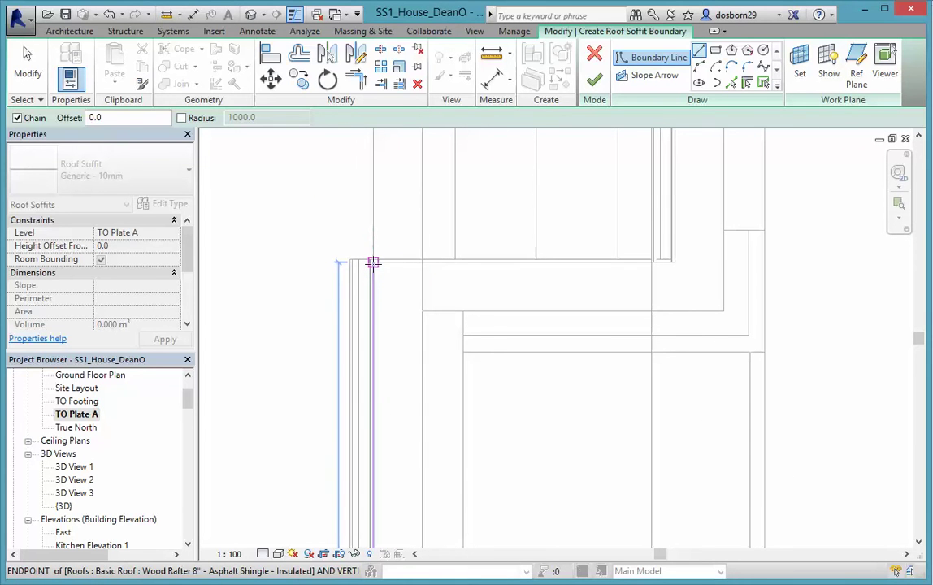
pyautogui.click(373, 263)
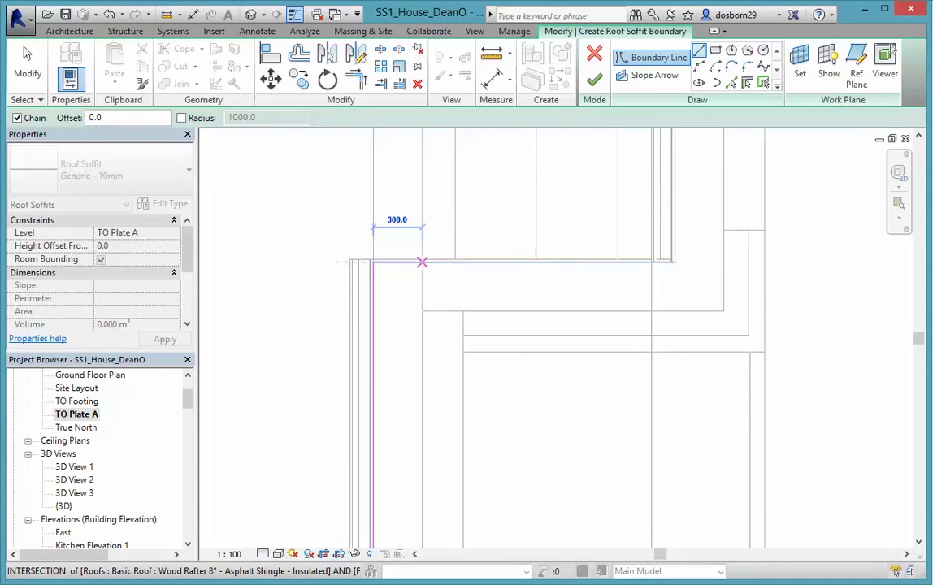
pyautogui.scroll(-2, 431, 422)
pyautogui.moveTo(421, 447)
pyautogui.mouseDown(button='middle')
pyautogui.moveTo(469, 248)
pyautogui.moveTo(458, 292)
pyautogui.moveTo(477, 406)
pyautogui.moveTo(504, 236)
pyautogui.moveTo(476, 291)
pyautogui.mouseUp(button='middle')
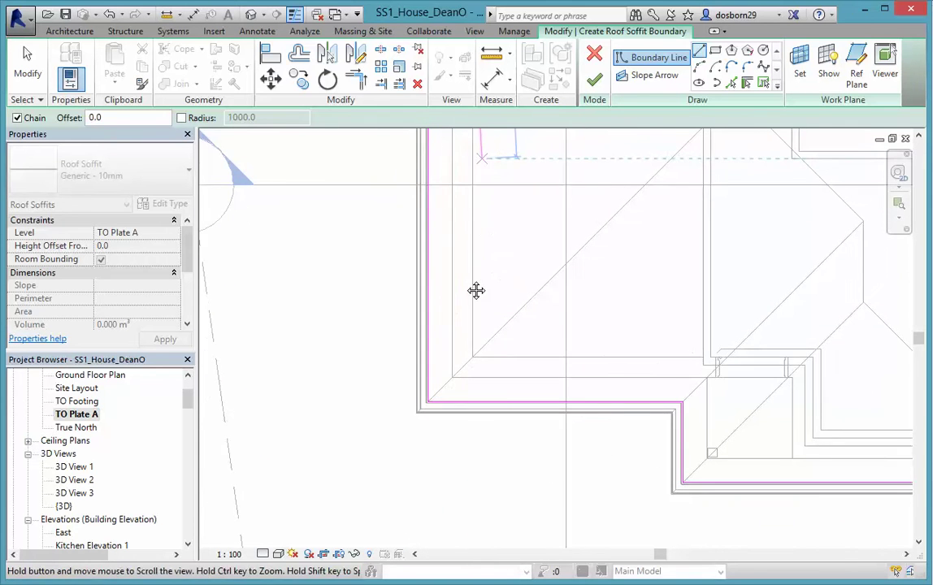
pyautogui.click(451, 379)
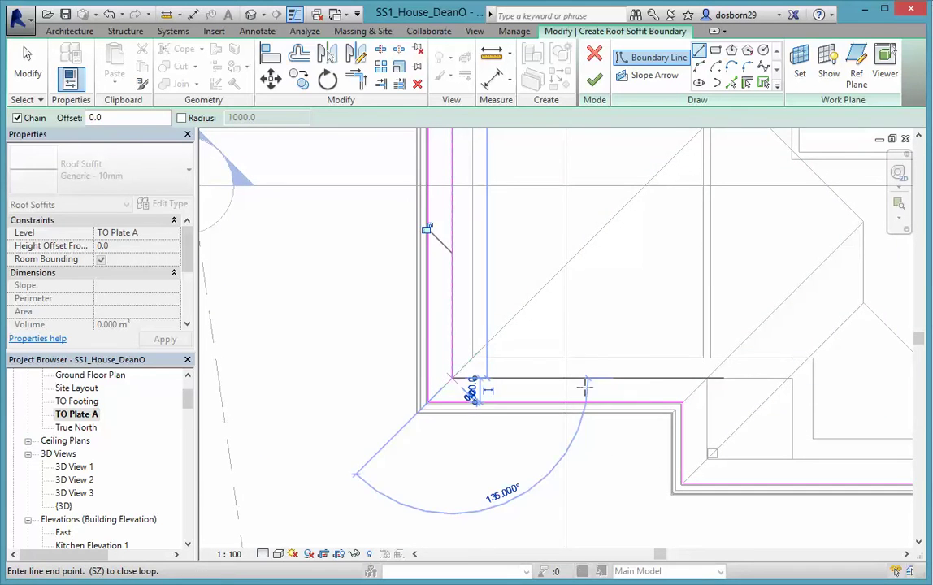
pyautogui.click(792, 378)
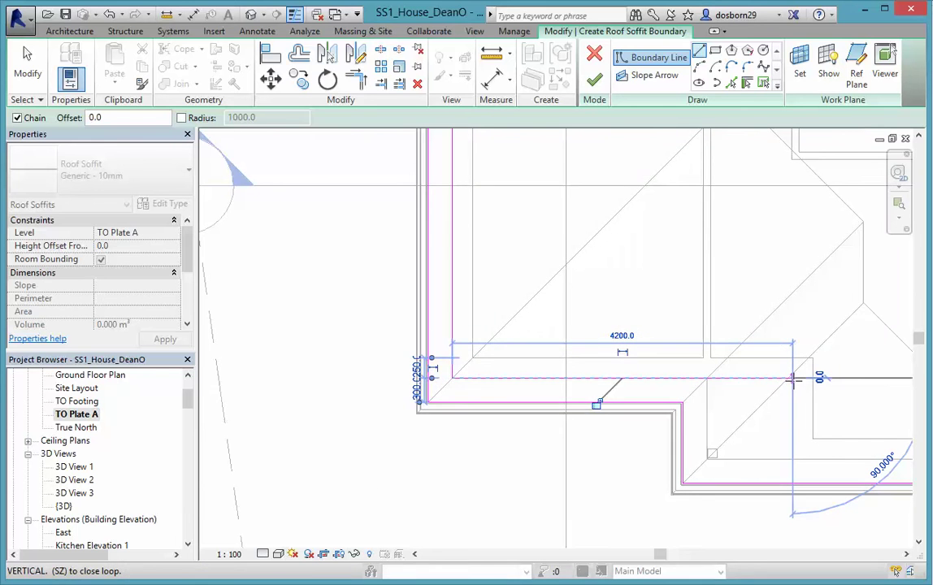
pyautogui.click(792, 460)
pyautogui.moveTo(841, 445)
pyautogui.mouseDown(button='middle')
pyautogui.moveTo(519, 425)
pyautogui.moveTo(437, 411)
pyautogui.mouseUp(button='middle')
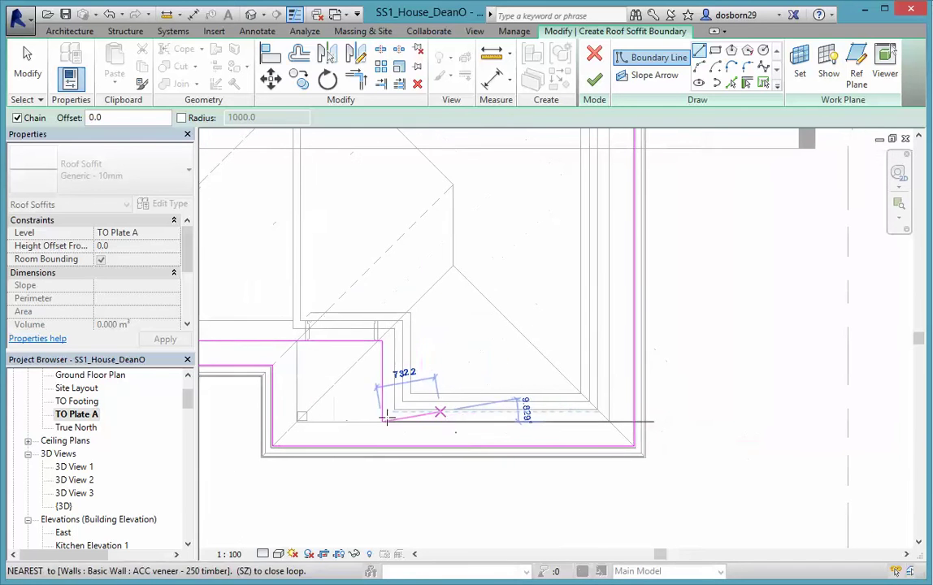
pyautogui.click(610, 422)
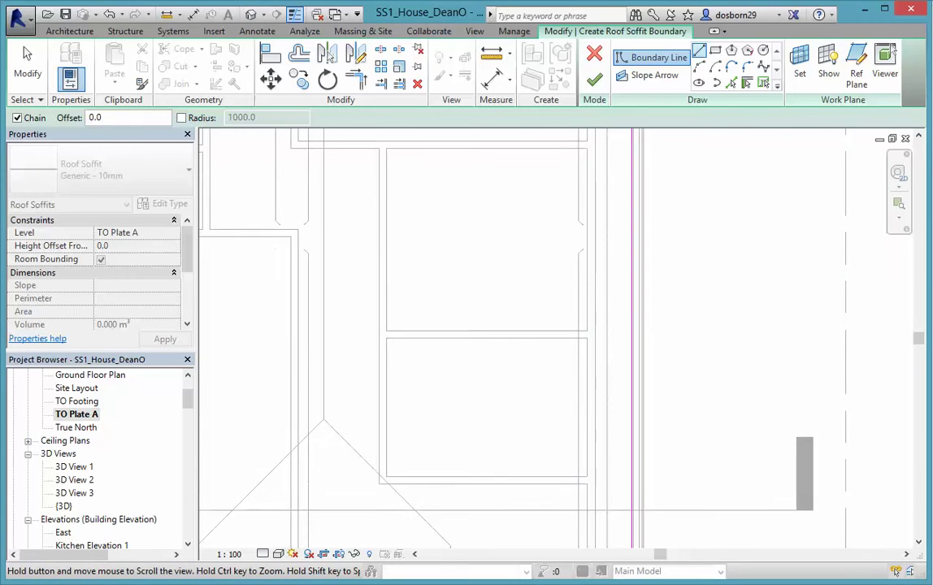
# - Continue the boundary along the walls to the next wall endpoints
pyautogui.moveTo(630, 221); pyautogui.dragTo(624, 469, button='middle')
pyautogui.scroll(2, 623, 469)
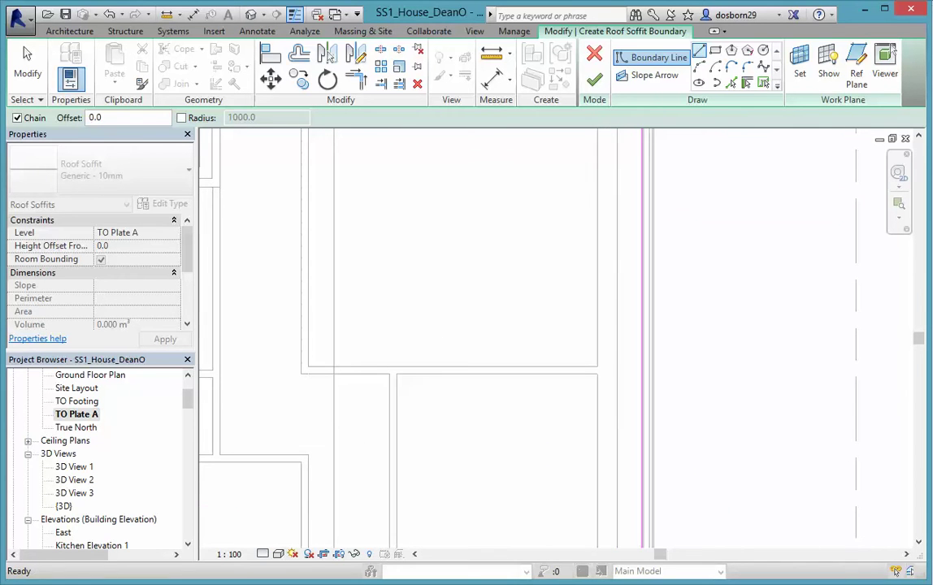
pyautogui.moveTo(566, 210); pyautogui.dragTo(592, 447, button='middle')
pyautogui.scroll(-3, 601, 366)
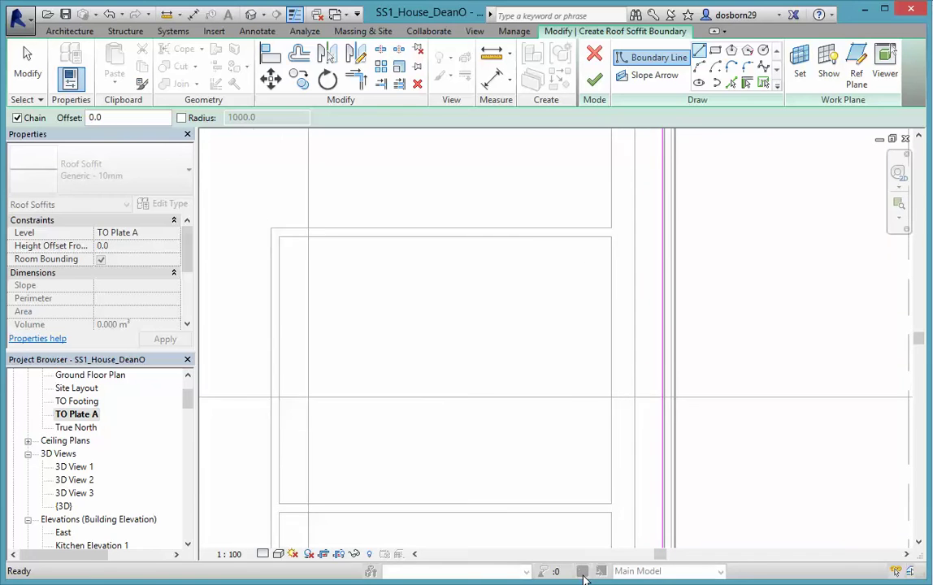
pyautogui.scroll(3, 601, 244)
pyautogui.scroll(3, 598, 189)
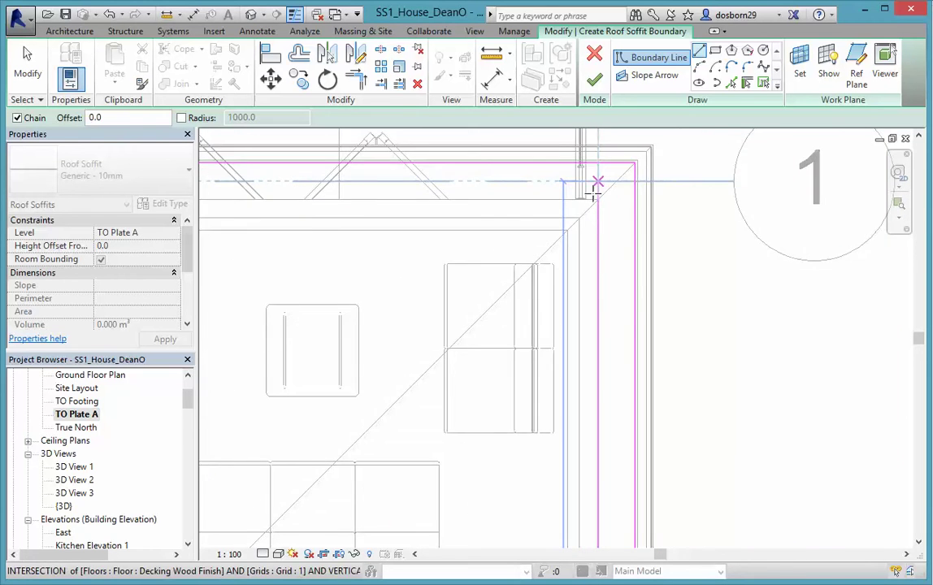
pyautogui.click(599, 212)
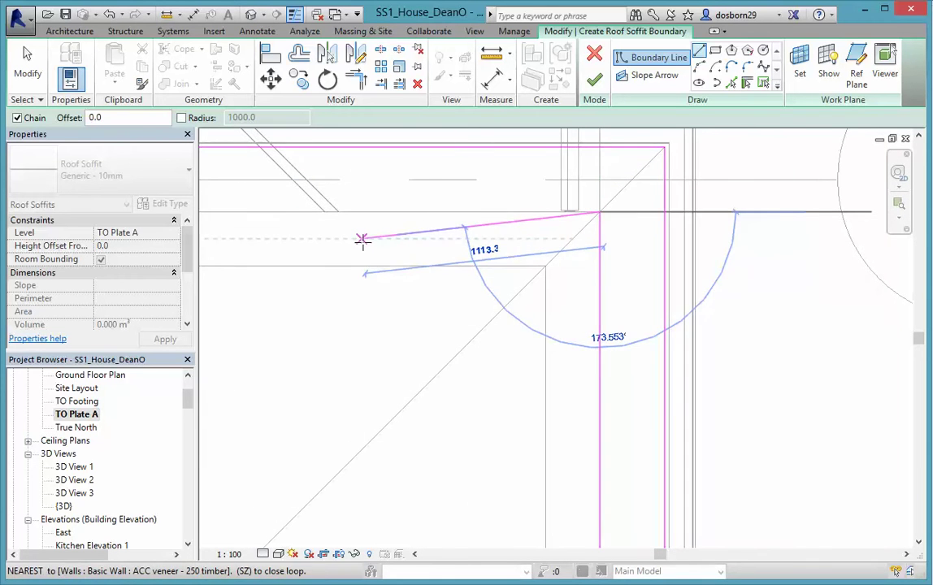
pyautogui.scroll(-1, 364, 240)
pyautogui.moveTo(364, 240)
pyautogui.mouseDown(button='middle')
pyautogui.moveTo(856, 327)
pyautogui.moveTo(857, 353)
pyautogui.mouseUp(button='middle')
pyautogui.scroll(1, 344, 344)
pyautogui.moveTo(344, 344)
pyautogui.mouseDown(button='middle')
pyautogui.moveTo(467, 365)
pyautogui.moveTo(756, 364)
pyautogui.mouseUp(button='middle')
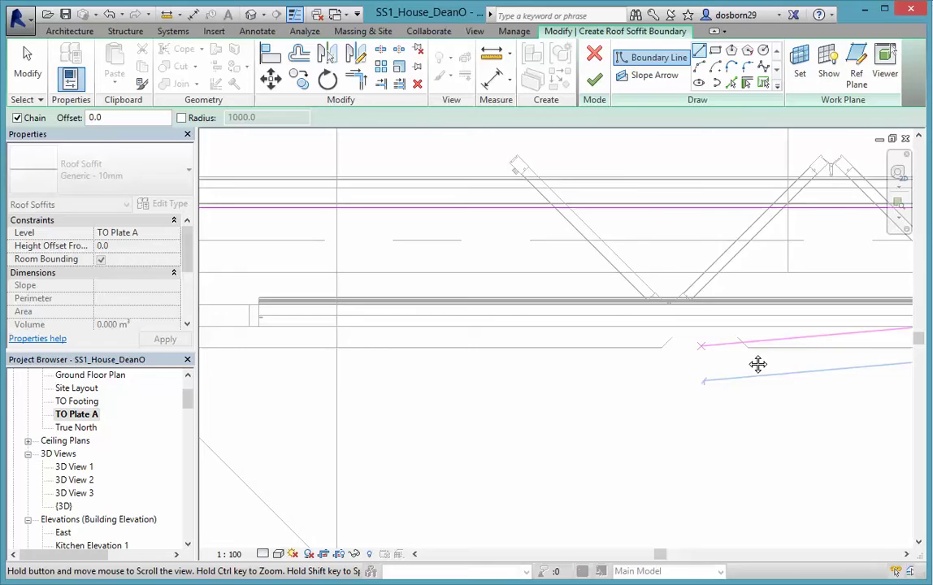
pyautogui.moveTo(414, 354)
pyautogui.mouseDown(button='middle')
pyautogui.moveTo(331, 364)
pyautogui.moveTo(523, 365)
pyautogui.mouseUp(button='middle')
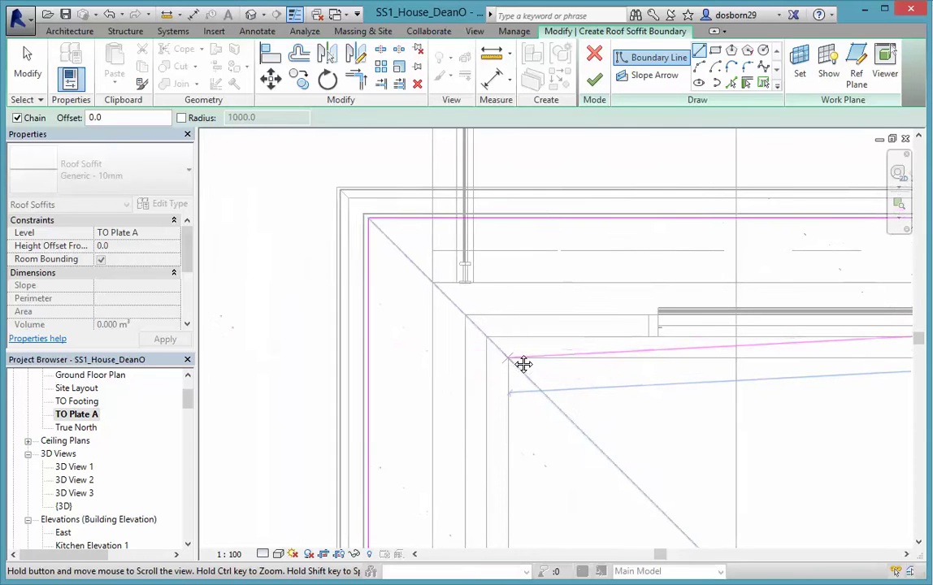
pyautogui.click(434, 282)
# - Run the vertical boundary line up to the floor edge and close the loop with a 300 mm segment
pyautogui.moveTo(443, 473); pyautogui.dragTo(454, 178, button='middle')
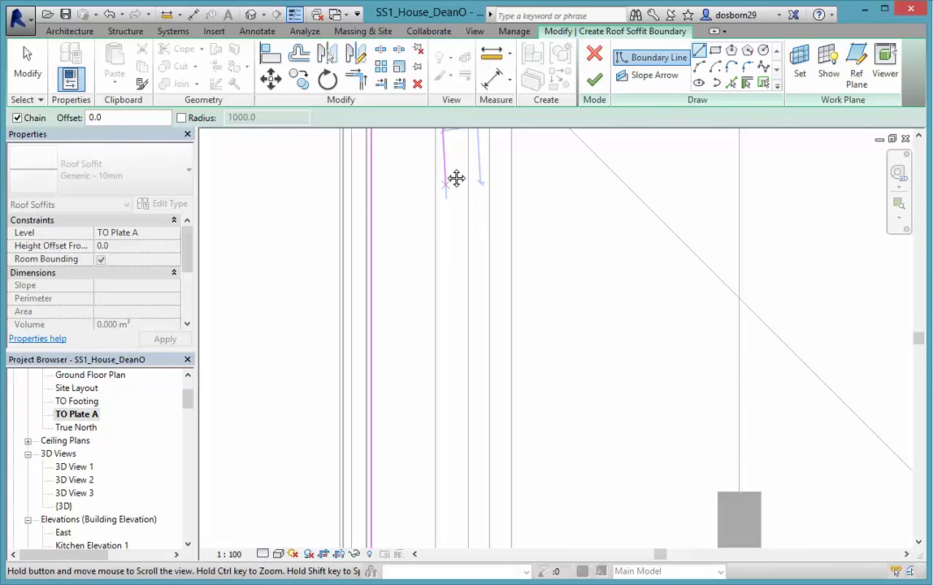
pyautogui.moveTo(450, 475)
pyautogui.mouseDown(button='middle')
pyautogui.moveTo(463, 177)
pyautogui.moveTo(498, 134)
pyautogui.mouseUp(button='middle')
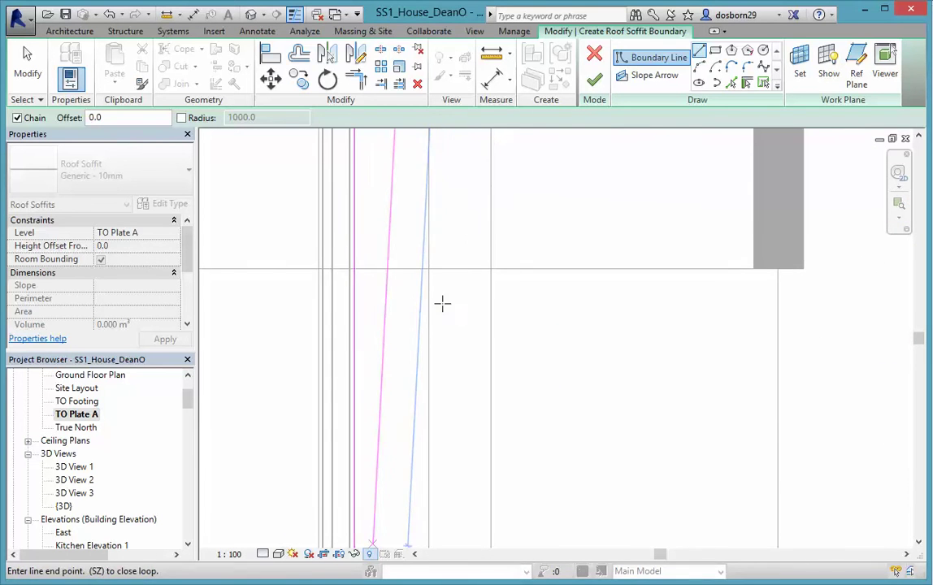
pyautogui.moveTo(429, 410)
pyautogui.mouseDown(button='middle')
pyautogui.moveTo(460, 339)
pyautogui.moveTo(448, 232)
pyautogui.mouseUp(button='middle')
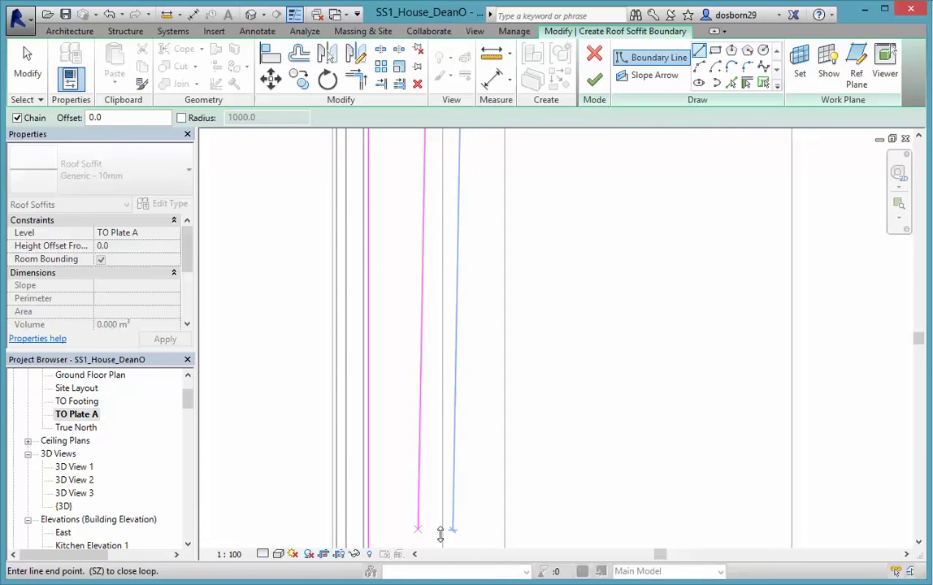
pyautogui.moveTo(441, 537); pyautogui.dragTo(448, 306, button='middle')
pyautogui.moveTo(449, 464); pyautogui.dragTo(465, 254, button='middle')
pyautogui.moveTo(464, 446); pyautogui.dragTo(466, 273, button='middle')
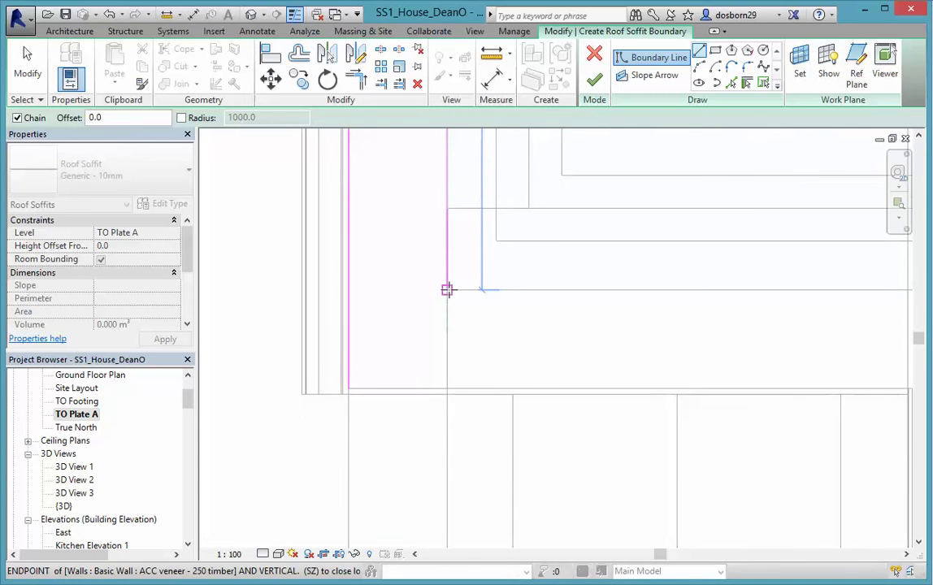
pyautogui.click(447, 387)
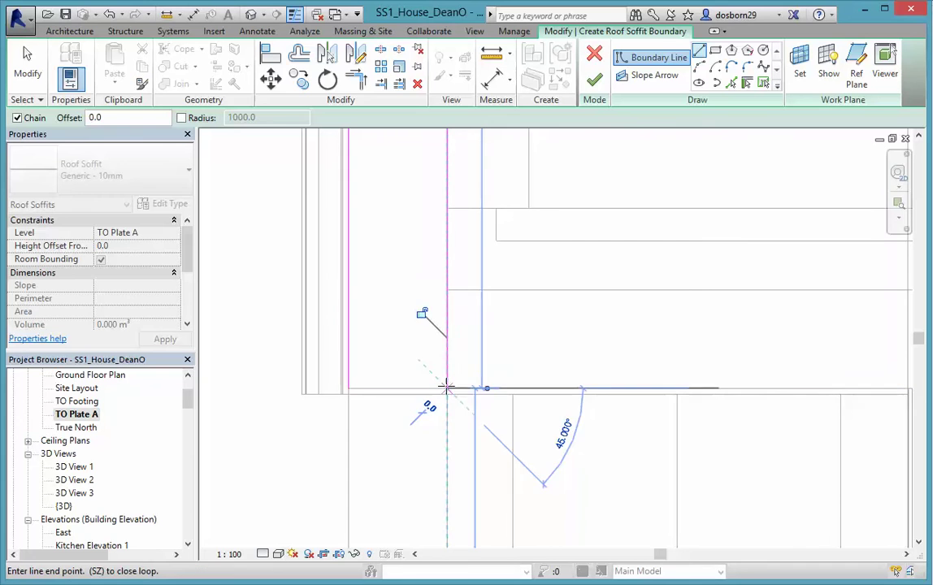
pyautogui.click(348, 387)
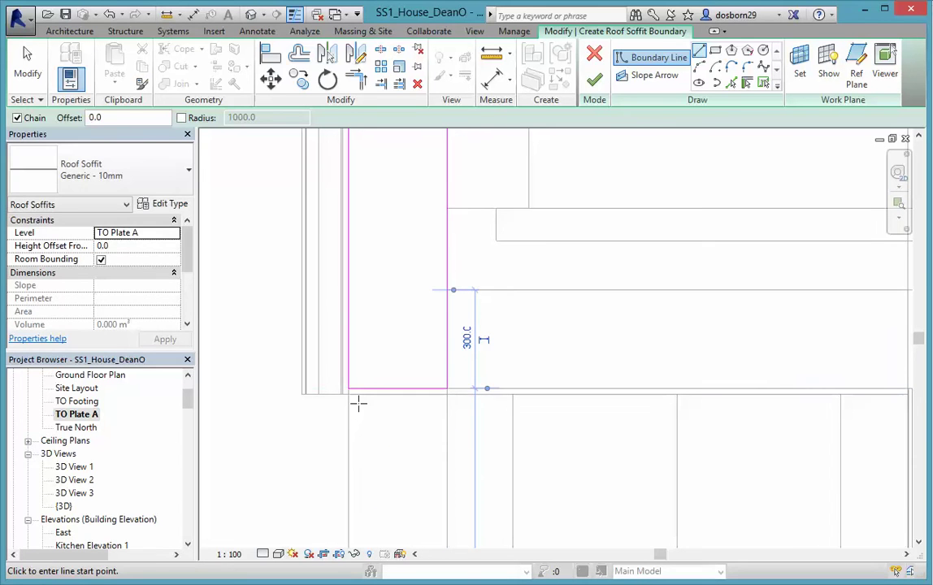
# - Stop drawing and move the bottom 300 mm boundary line up onto the wall
pyautogui.press('Escape')
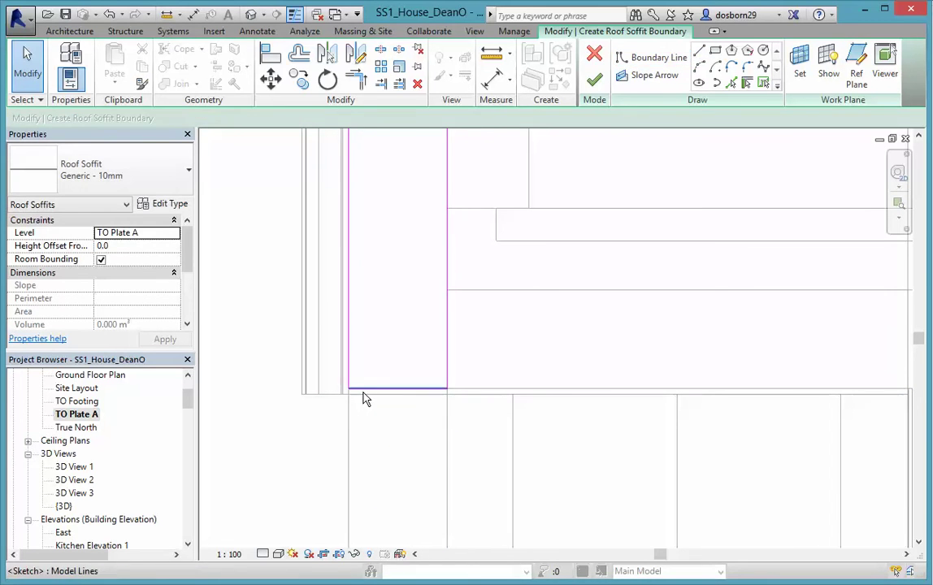
pyautogui.scroll(-2, 460, 300)
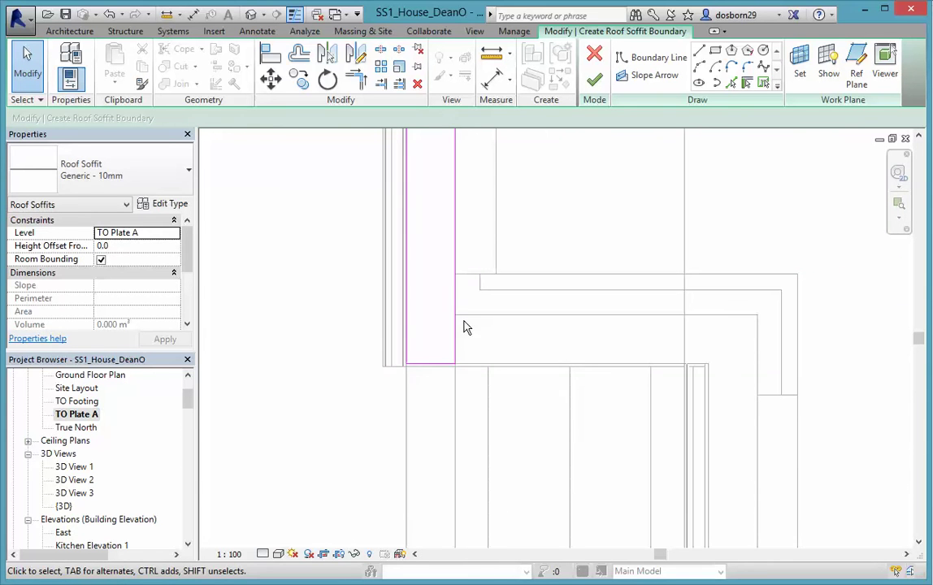
pyautogui.click(434, 364)
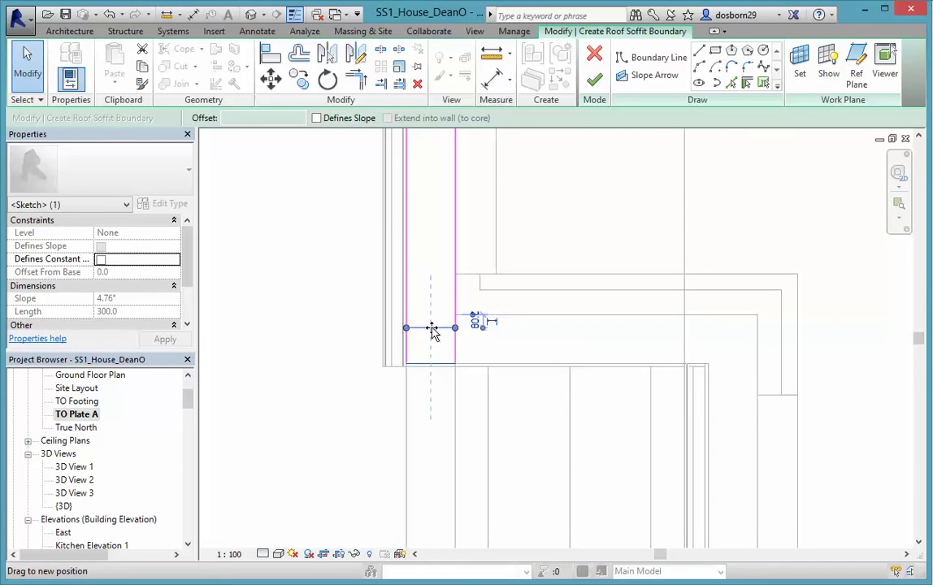
pyautogui.moveTo(434, 331); pyautogui.dragTo(433, 323)
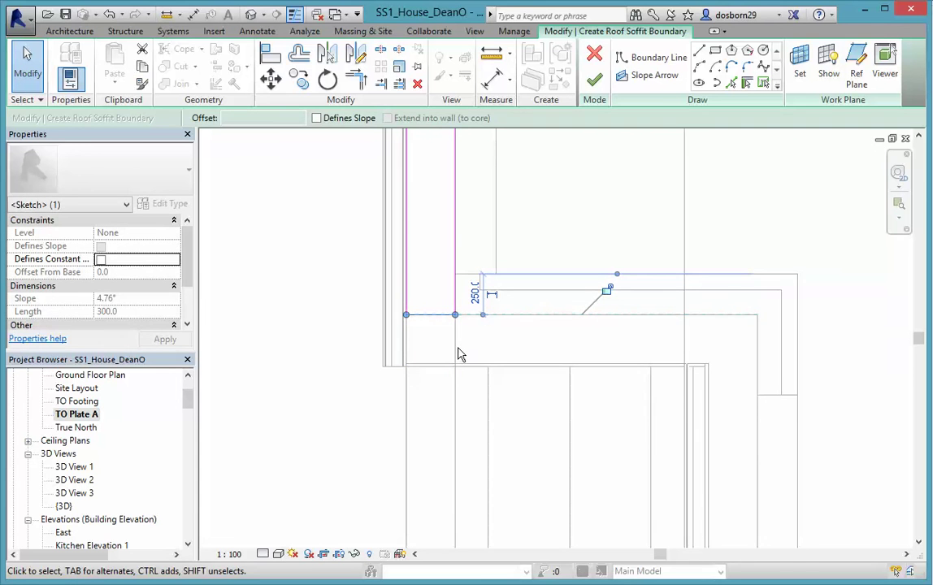
pyautogui.click(486, 355)
# - Drag the top soffit boundary line down onto the wall and view the whole outline
pyautogui.moveTo(390, 448)
pyautogui.mouseDown(button='middle')
pyautogui.moveTo(478, 521)
pyautogui.moveTo(500, 277)
pyautogui.moveTo(476, 495)
pyautogui.moveTo(493, 467)
pyautogui.mouseUp(button='middle')
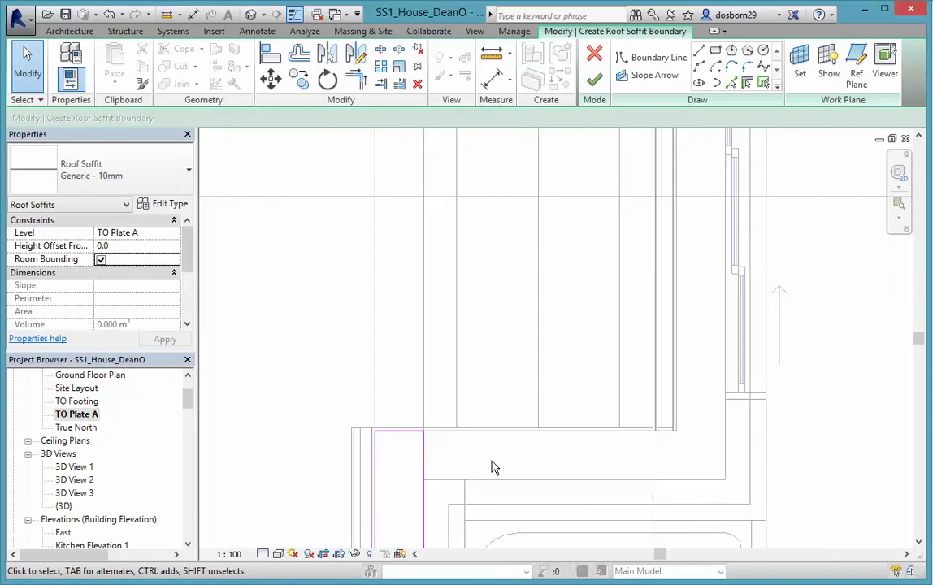
pyautogui.scroll(2, 392, 460)
pyautogui.click(379, 419)
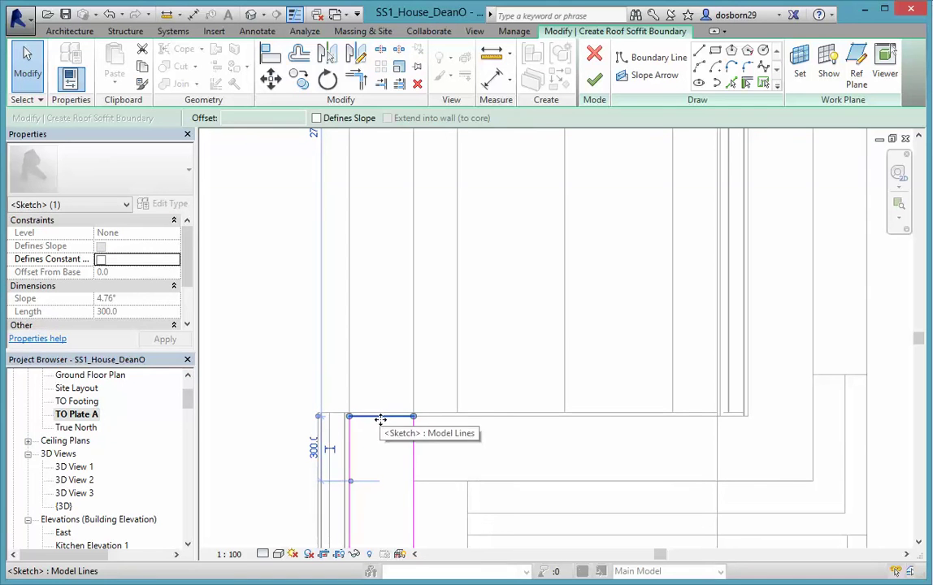
pyautogui.moveTo(382, 444); pyautogui.dragTo(381, 483)
pyautogui.click(258, 519)
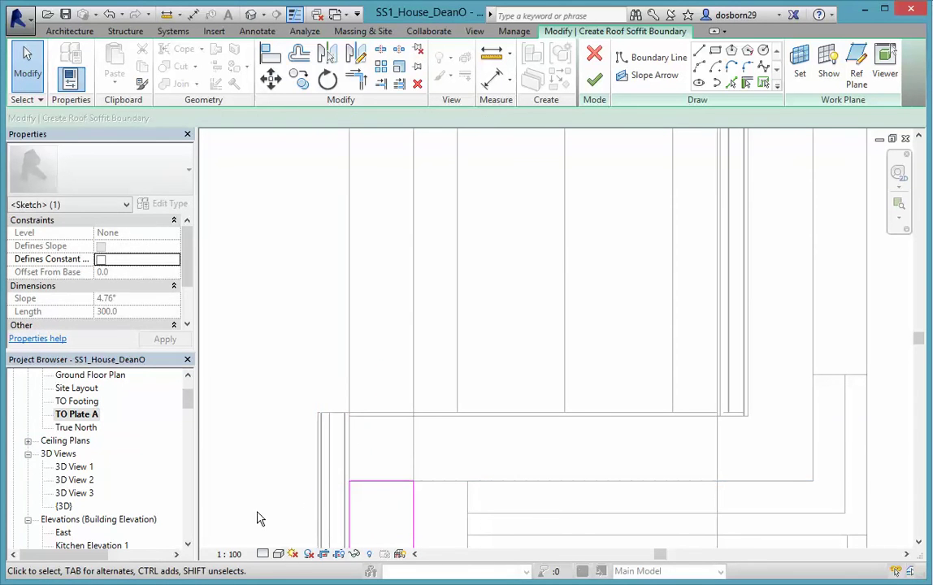
pyautogui.scroll(-4, 271, 521)
pyautogui.scroll(-4, 466, 460)
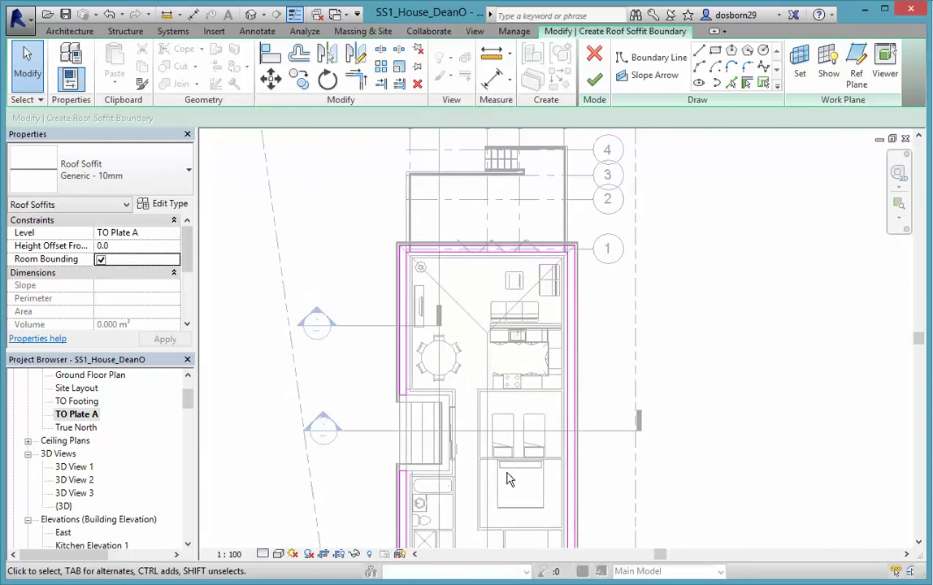
pyautogui.moveTo(506, 479); pyautogui.dragTo(546, 381, button='middle')
pyautogui.scroll(-2, 546, 381)
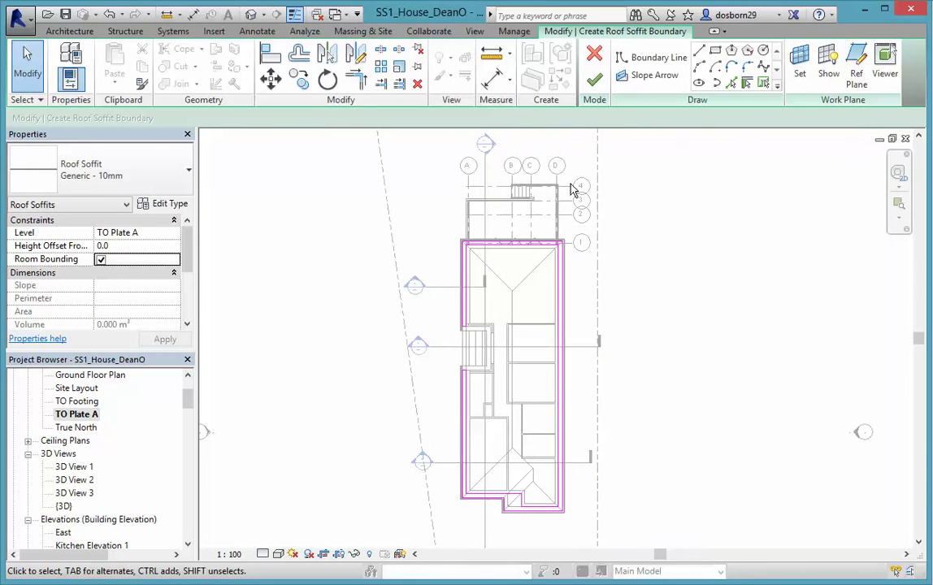
# - Finish the roof soffit sketch and open the default {3D} view with the eaves centred
pyautogui.click(597, 79)
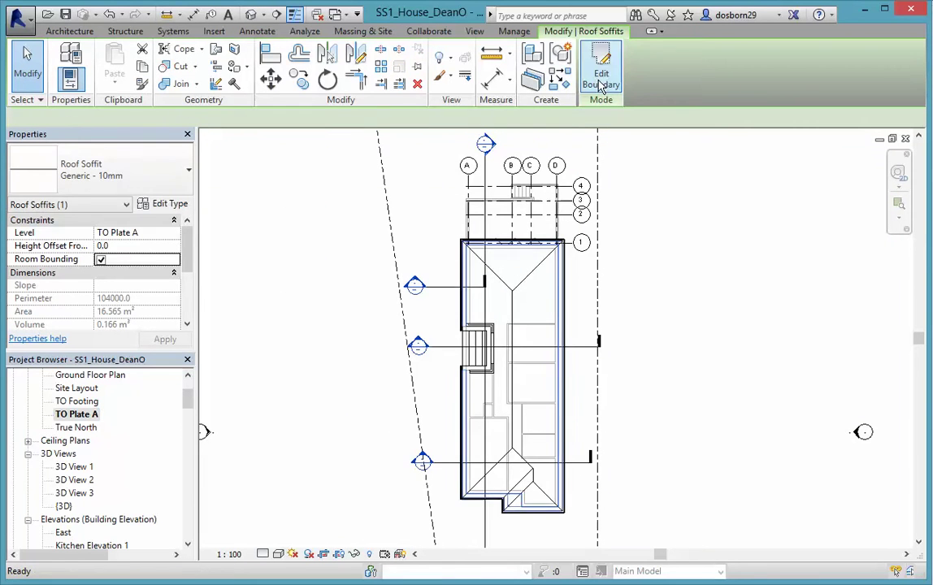
pyautogui.click(254, 18)
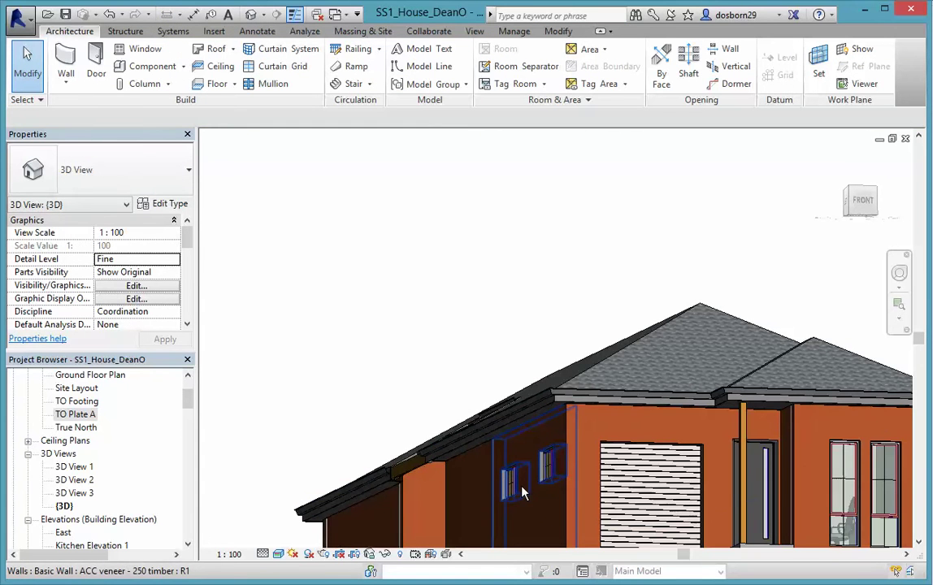
pyautogui.moveTo(531, 496); pyautogui.dragTo(531, 374, button='middle')
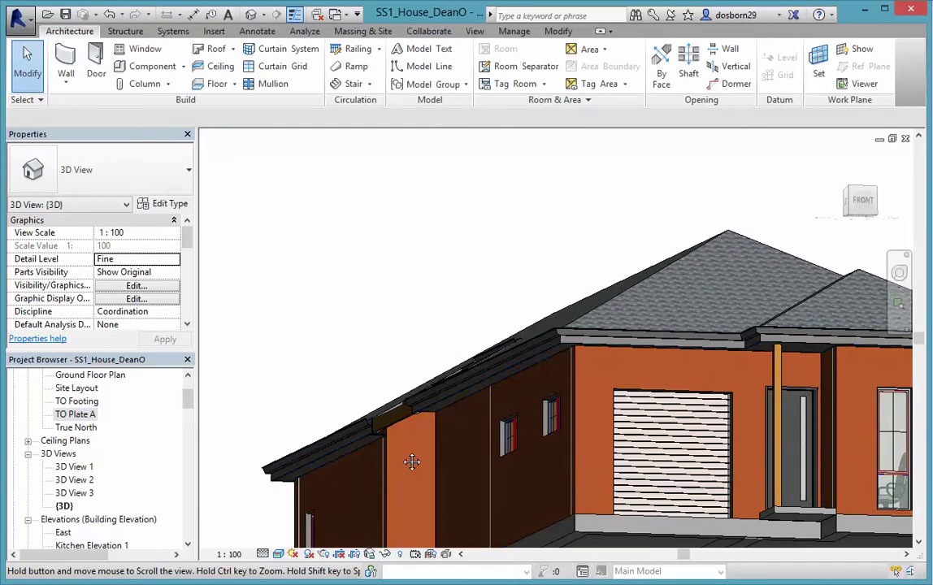
pyautogui.moveTo(412, 462); pyautogui.dragTo(454, 303, button='middle')
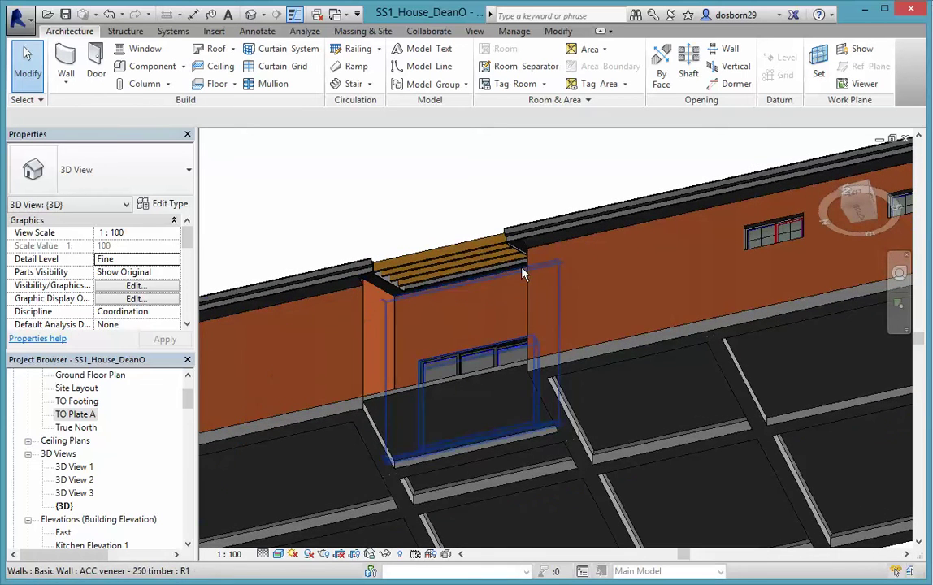
# - Orbit the house to a frontal view to inspect the soffit under the eaves
pyautogui.scroll(-3, 467, 321)
pyautogui.scroll(5, 451, 318)
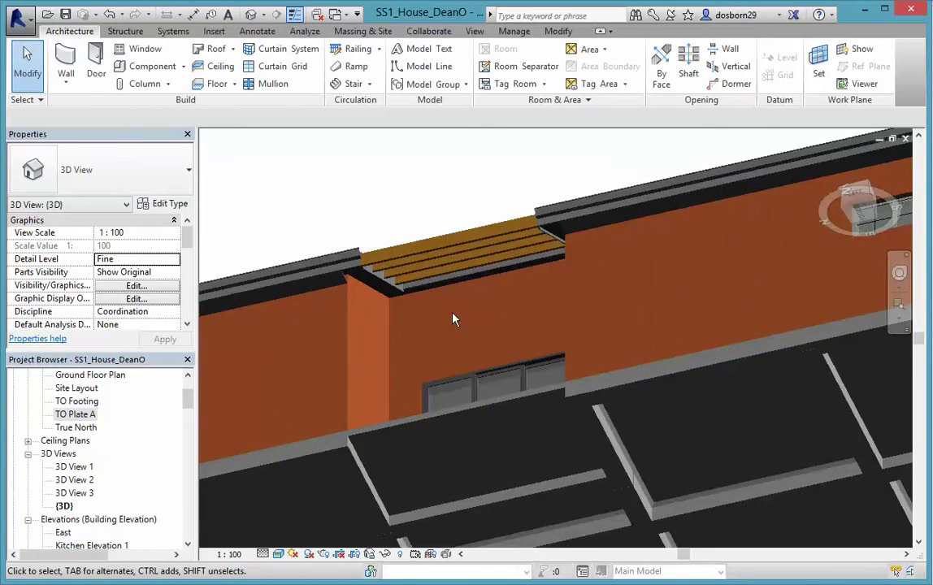
pyautogui.keyDown('shift'); pyautogui.moveTo(454, 320); pyautogui.dragTo(455, 427, button='middle'); pyautogui.keyUp('shift')
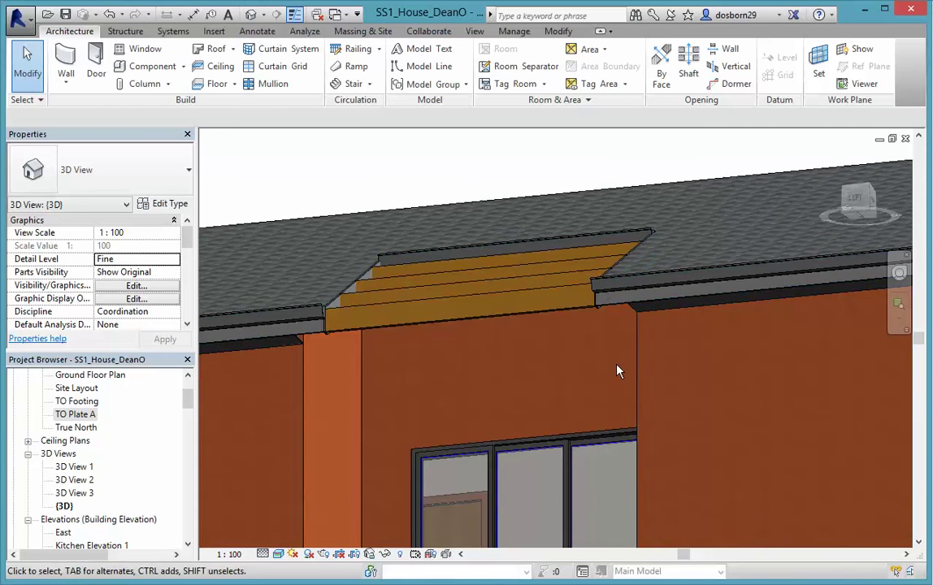
pyautogui.scroll(-5, 620, 375)
pyautogui.keyDown('shift'); pyautogui.moveTo(624, 388); pyautogui.dragTo(572, 461, button='middle'); pyautogui.keyUp('shift')
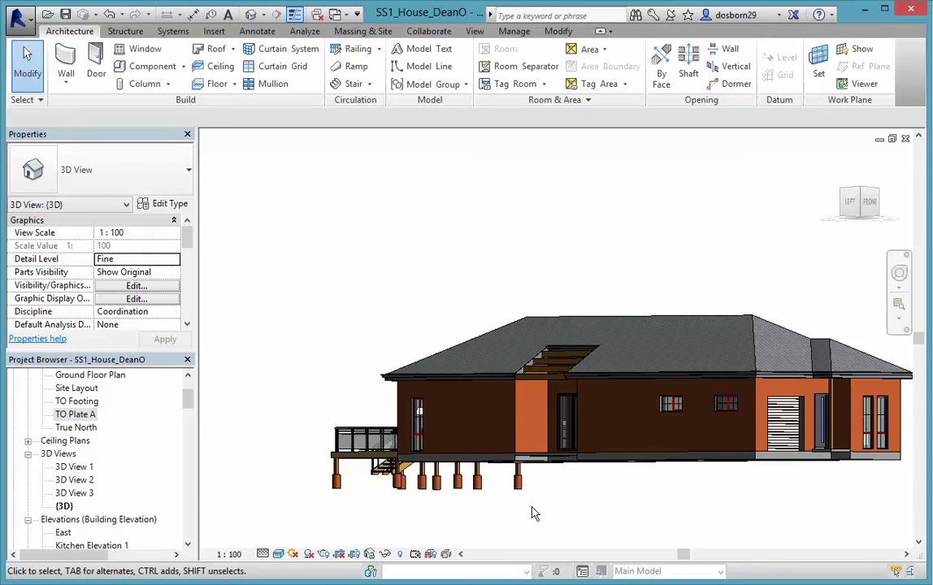
# - Open the TO Plate A floor plan and bring the house into view
pyautogui.doubleClick(73, 414)
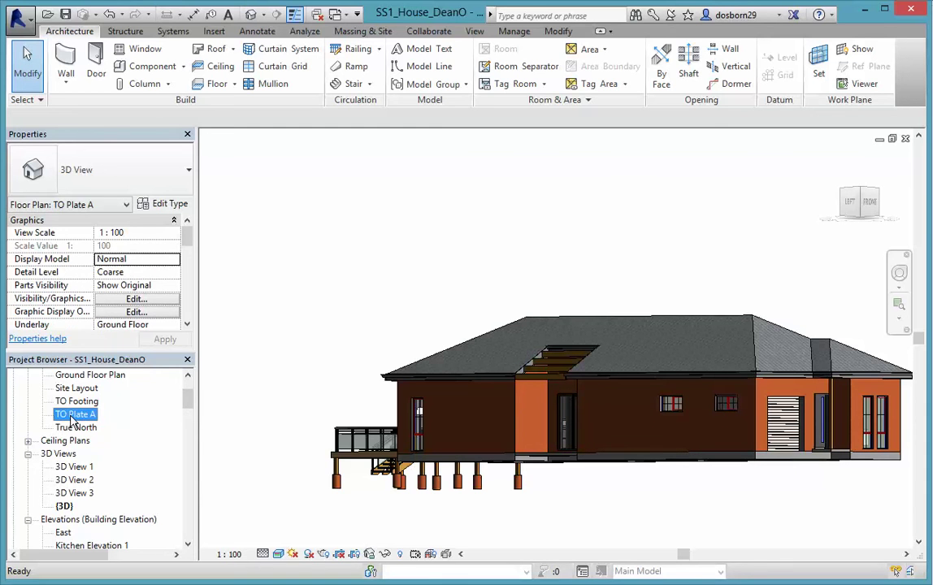
pyautogui.moveTo(361, 437); pyautogui.dragTo(424, 413, button='middle')
pyautogui.scroll(1, 424, 413)
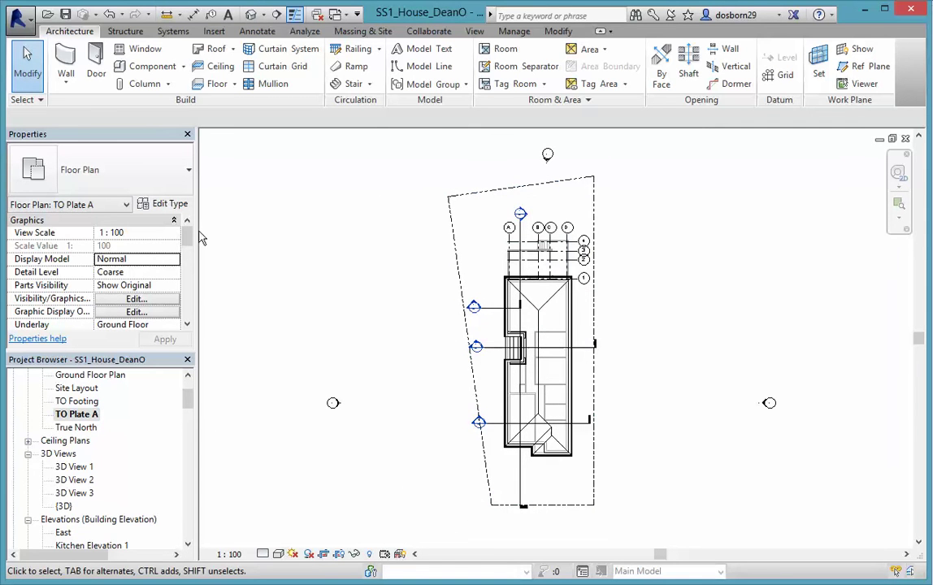
# - Uncheck Grids under Visibility/Graphics Annotation Categories and apply the change
pyautogui.click(135, 299)
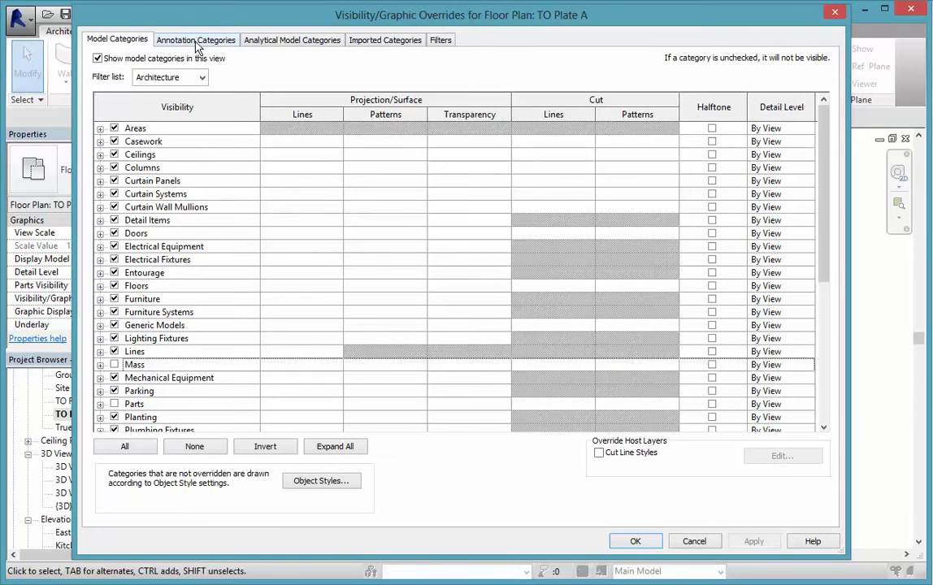
pyautogui.click(196, 41)
pyautogui.scroll(-2, 182, 286)
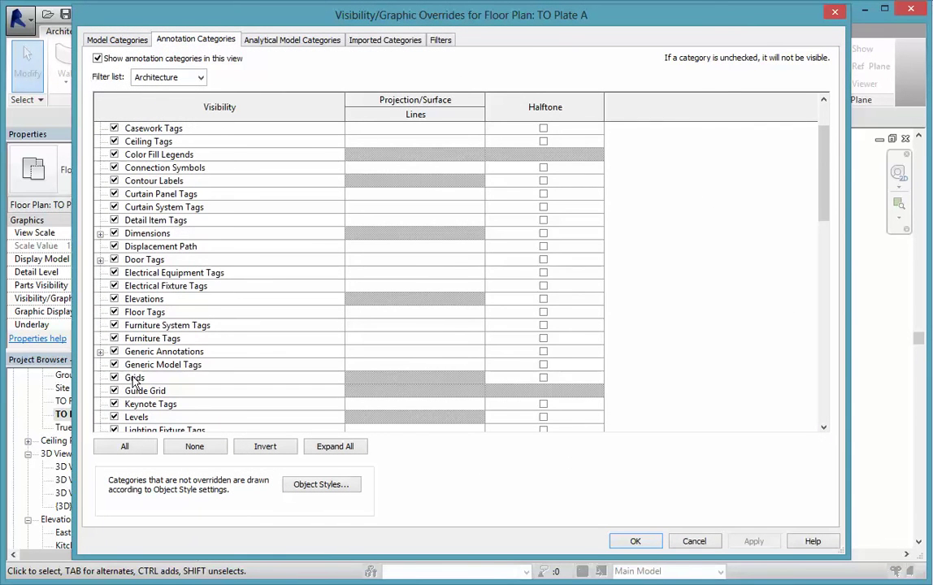
pyautogui.click(114, 378)
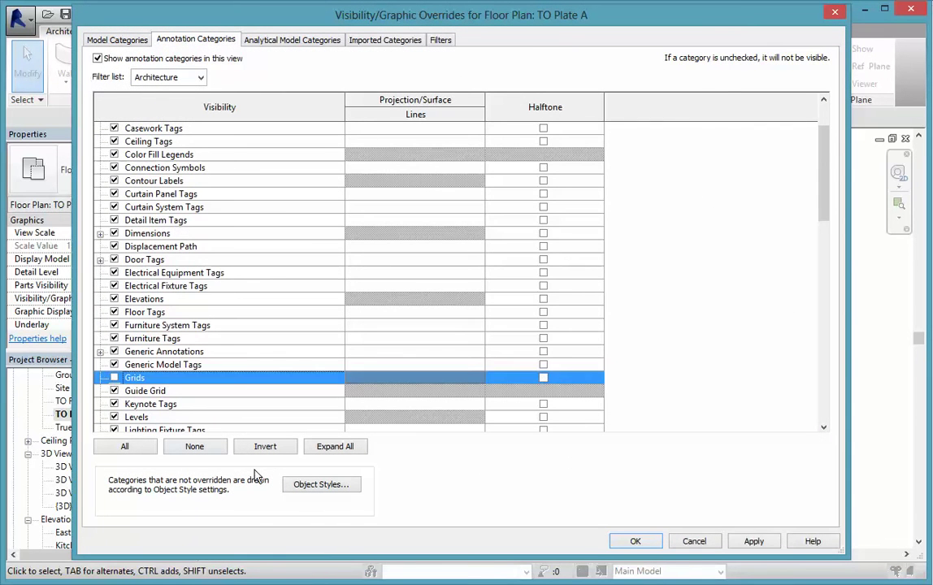
pyautogui.click(743, 542)
pyautogui.click(636, 541)
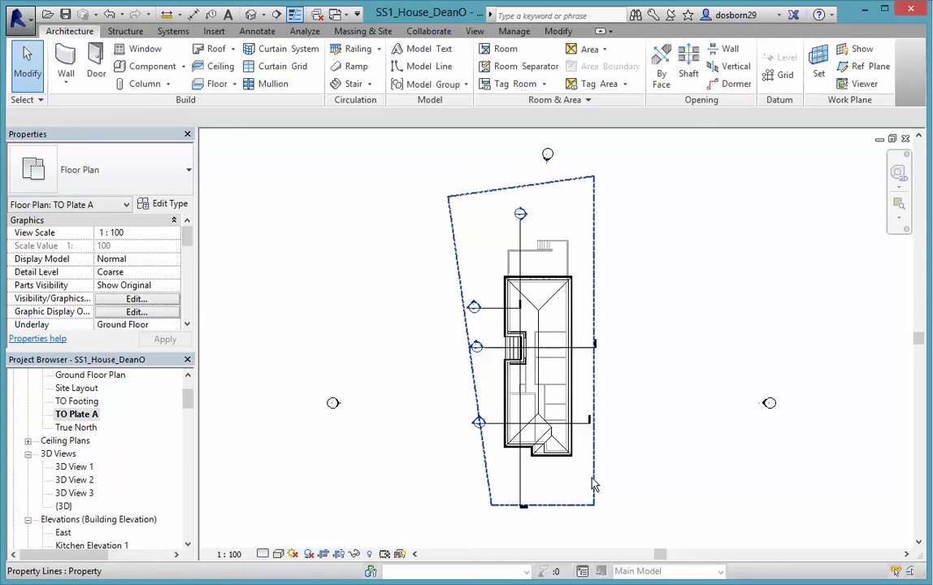
pyautogui.click(144, 299)
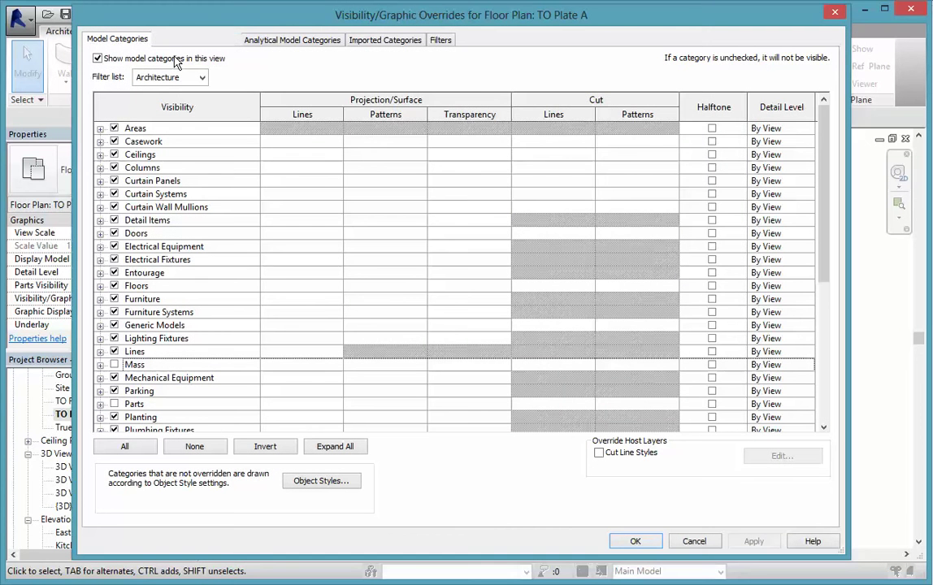
pyautogui.scroll(-6, 180, 378)
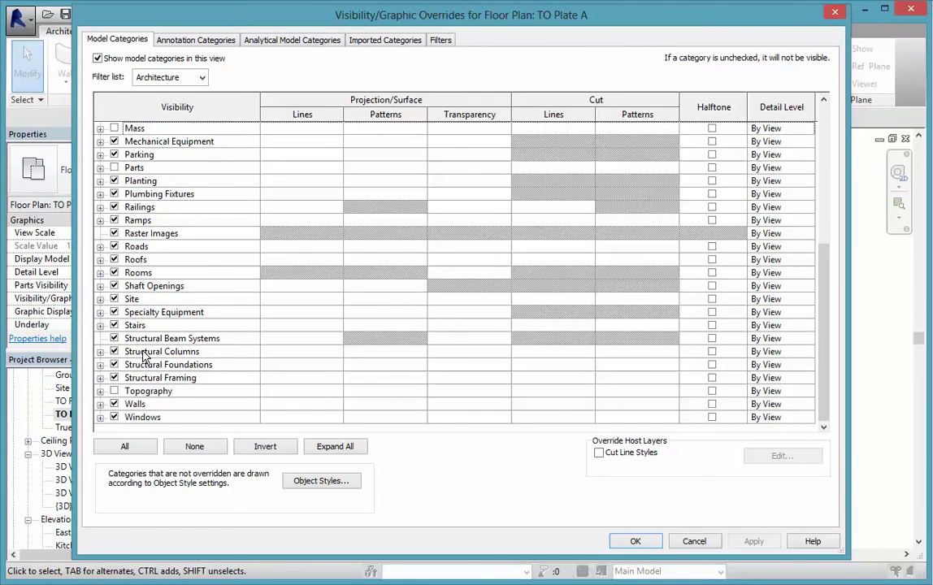
pyautogui.scroll(2, 144, 325)
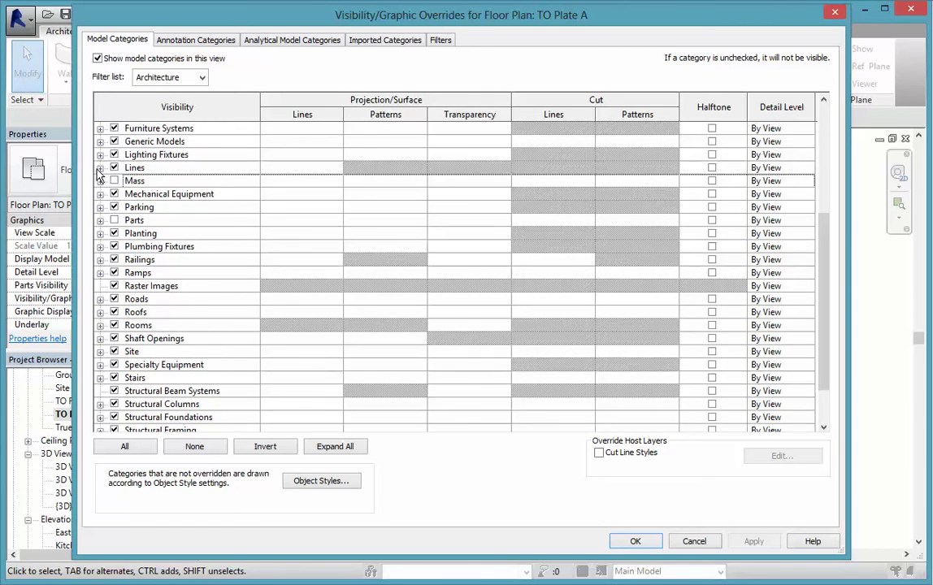
pyautogui.click(100, 168)
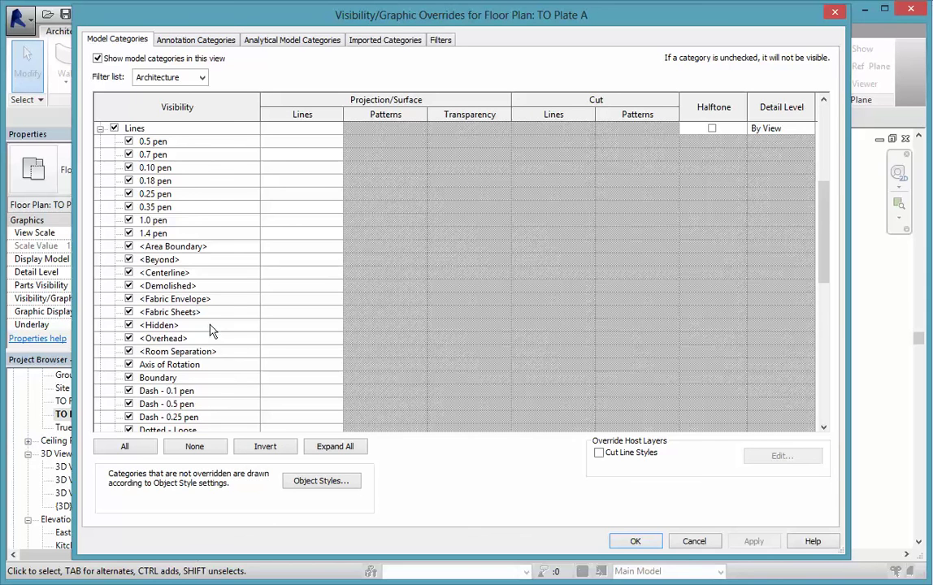
pyautogui.scroll(-3, 217, 327)
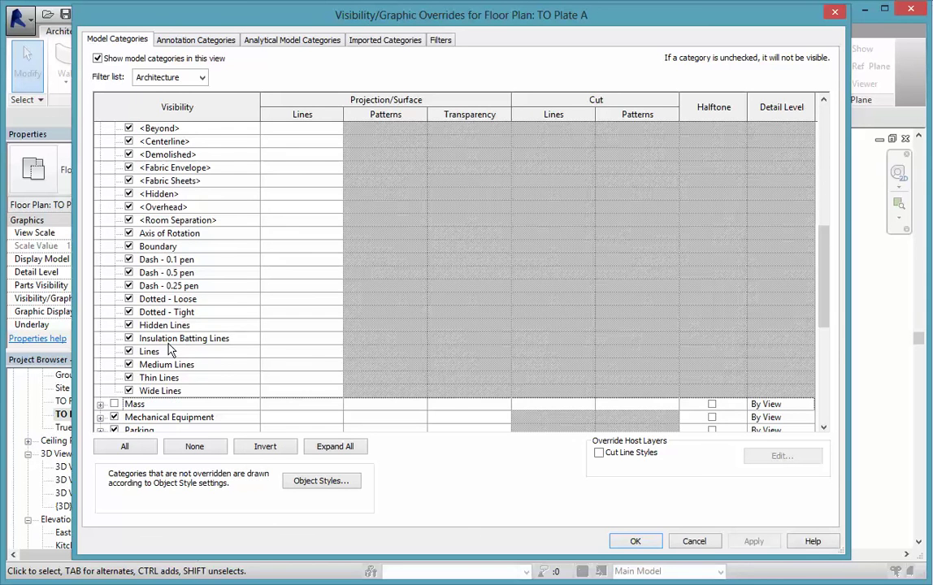
pyautogui.scroll(3, 170, 350)
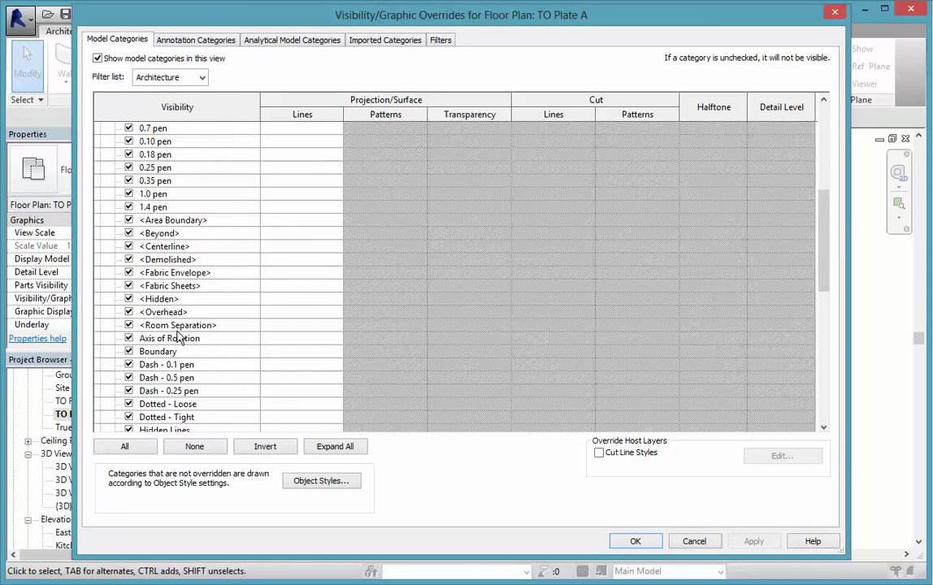
pyautogui.scroll(4, 179, 335)
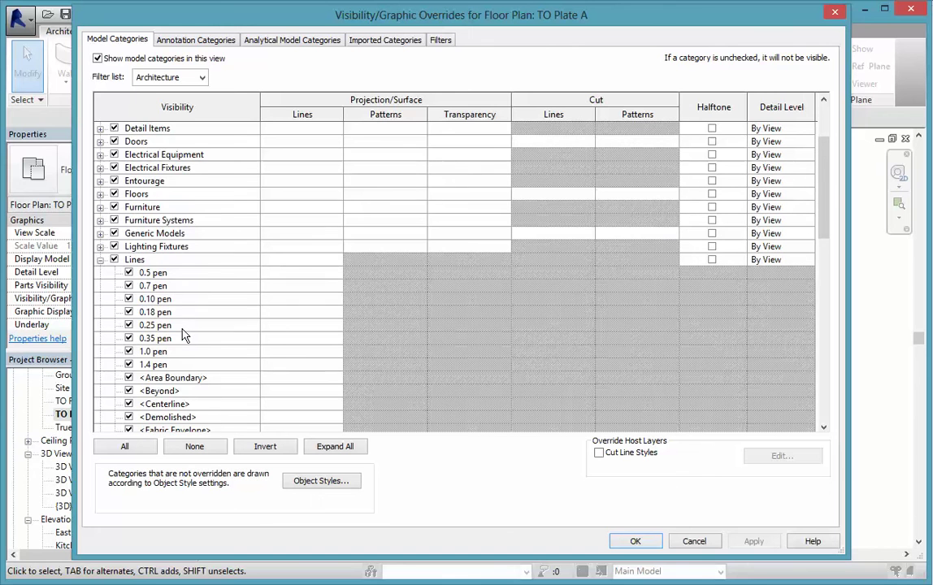
pyautogui.scroll(3, 185, 336)
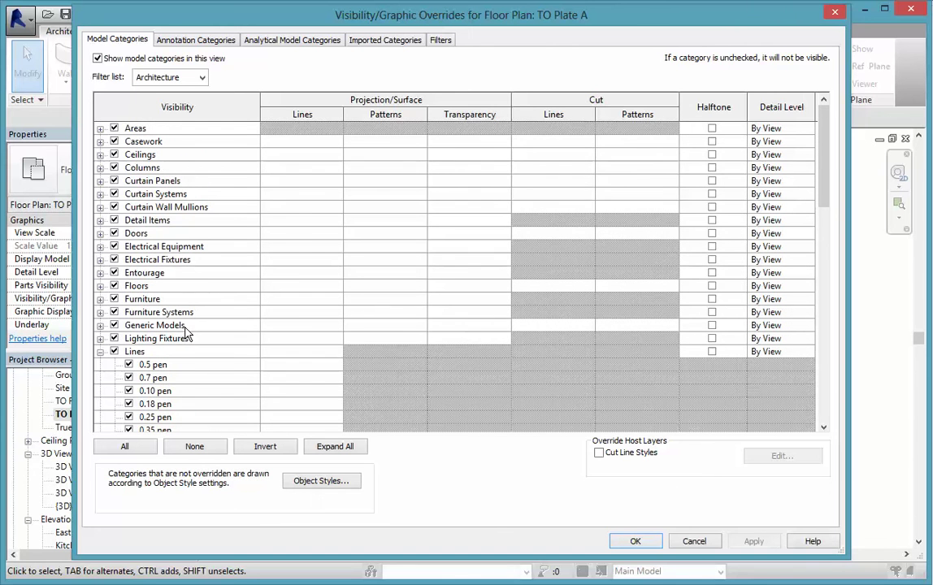
pyautogui.click(695, 542)
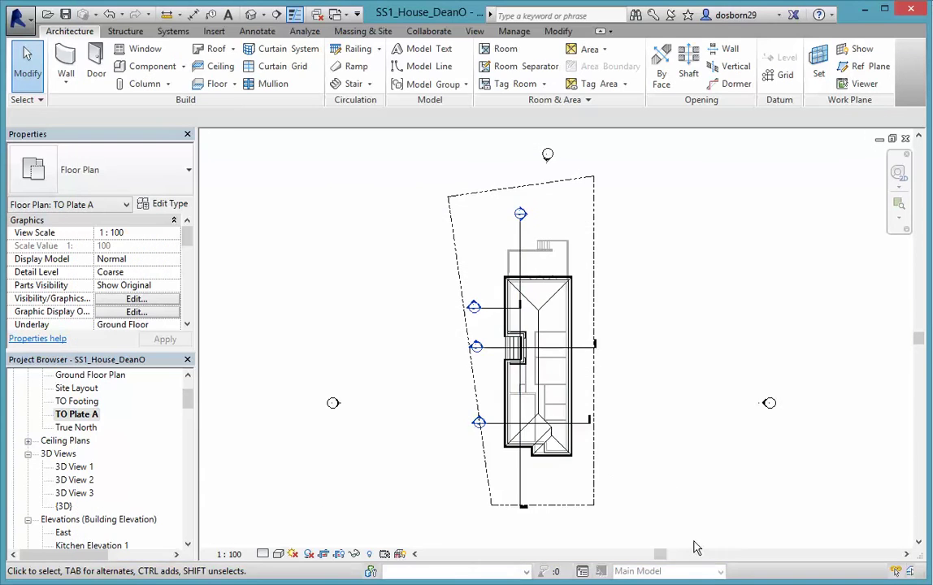
# - Hide the dashed property line in TO Plate A via Hide in View > Elements
pyautogui.rightClick(459, 272)
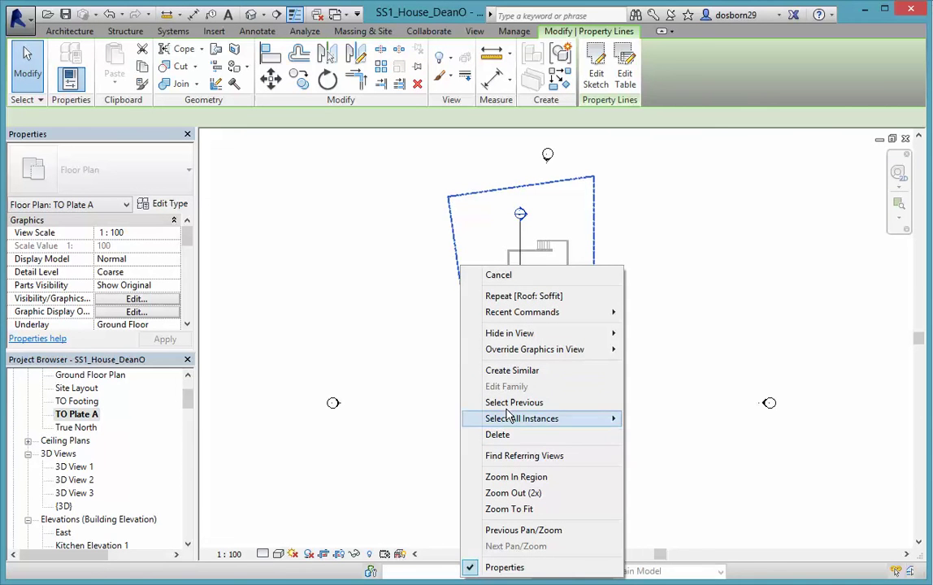
pyautogui.moveTo(509, 335)
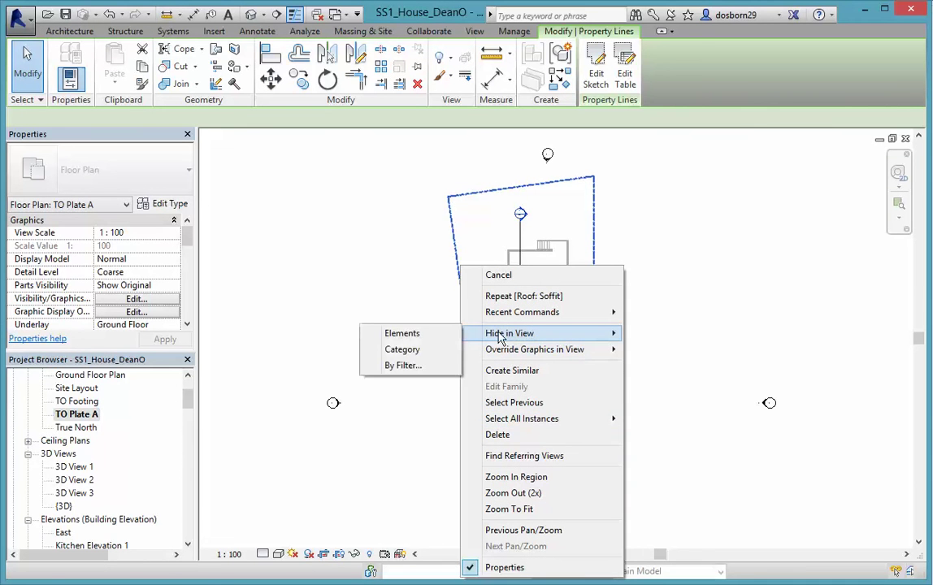
pyautogui.click(403, 335)
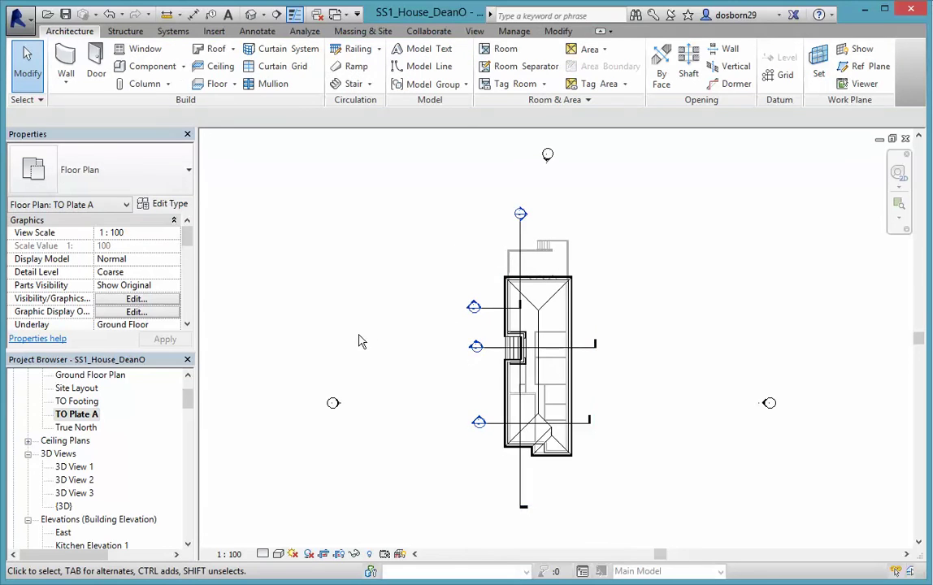
pyautogui.scroll(2, 459, 423)
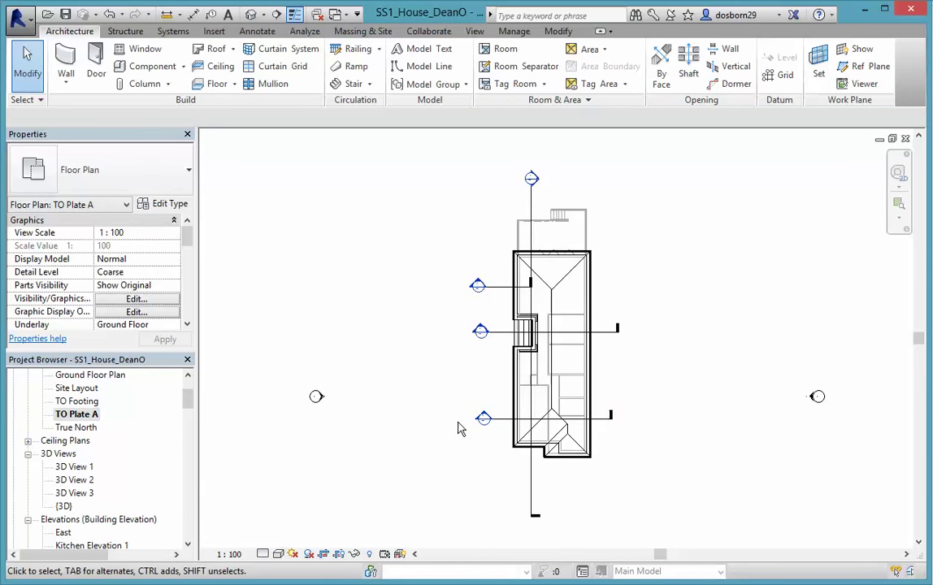
pyautogui.scroll(-2, 673, 324)
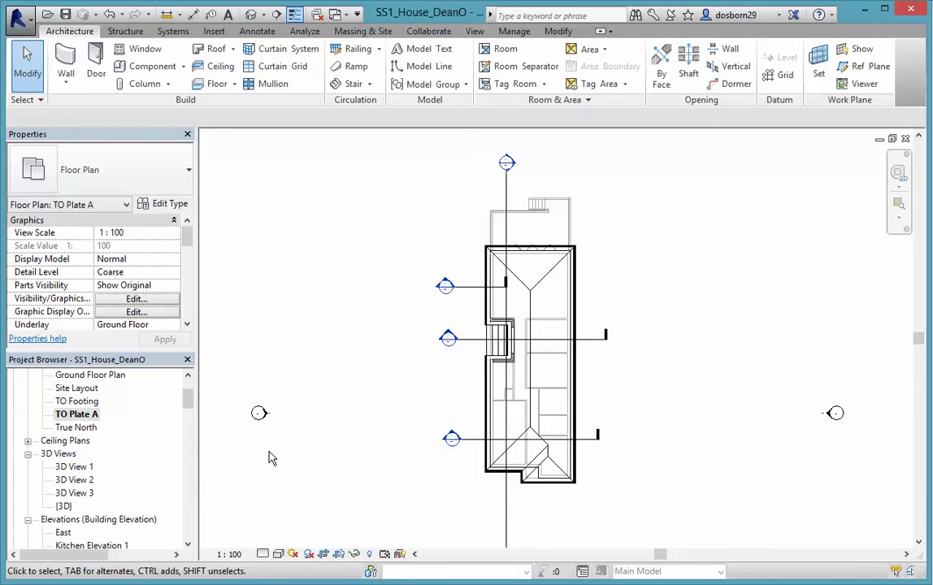
pyautogui.scroll(-1, 269, 456)
pyautogui.moveTo(293, 455); pyautogui.dragTo(368, 379, button='middle')
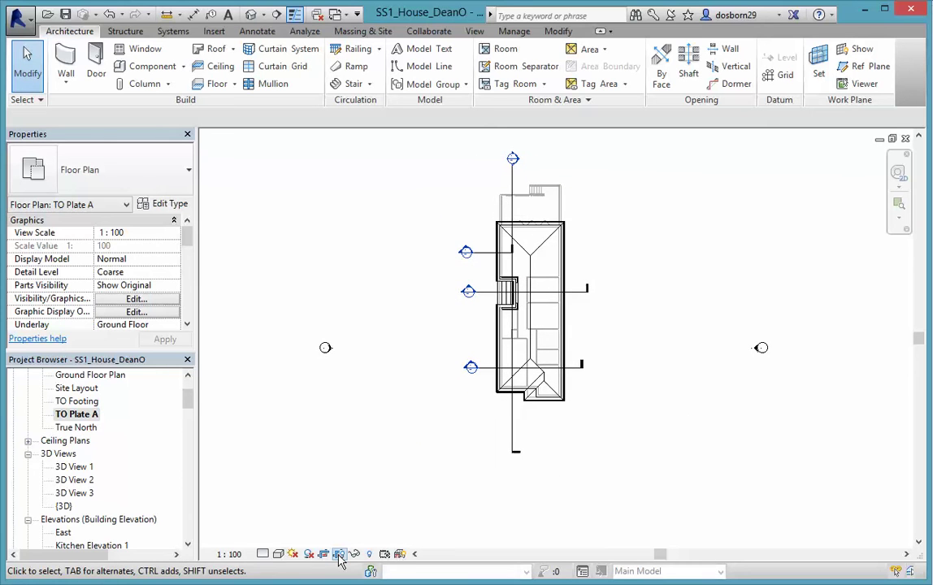
pyautogui.click(340, 556)
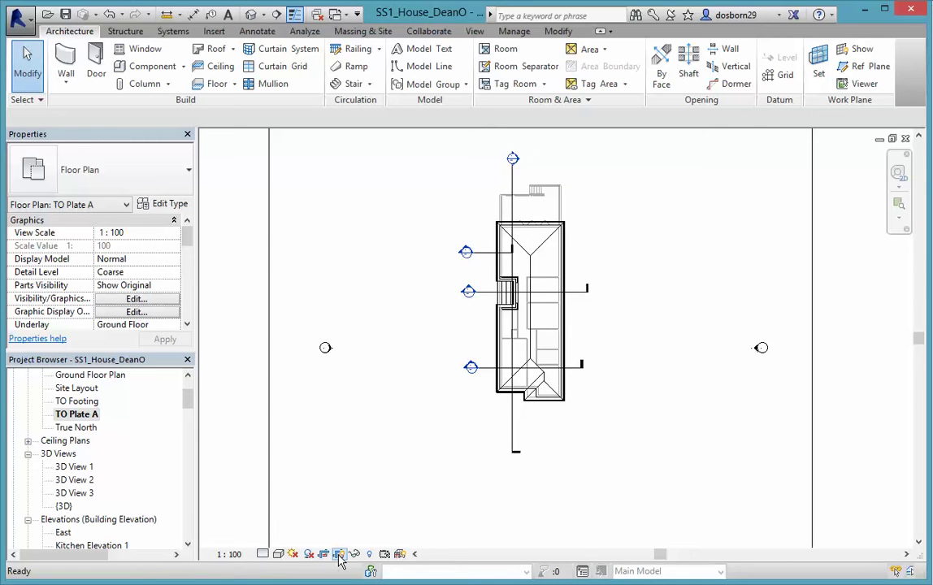
pyautogui.scroll(-2, 387, 498)
pyautogui.scroll(-1, 386, 499)
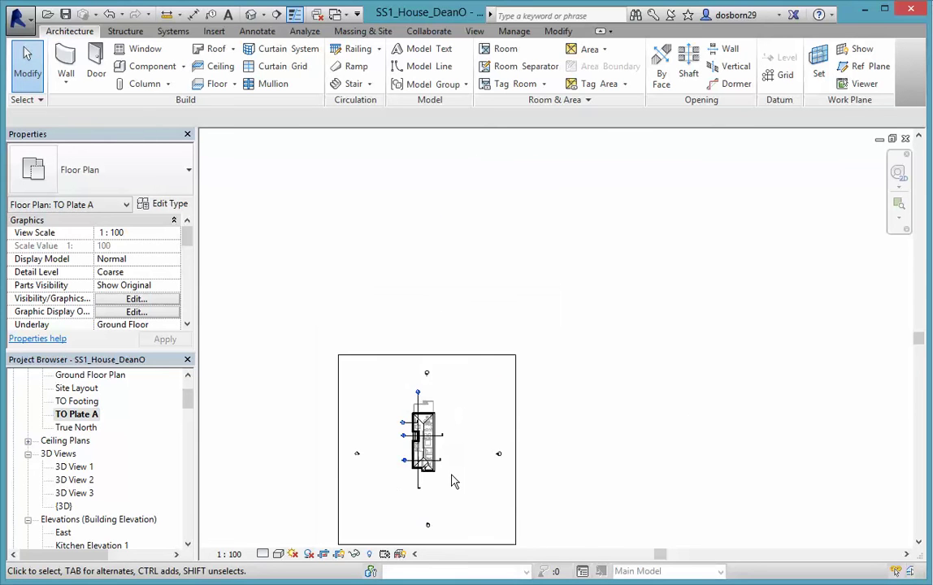
pyautogui.click(479, 355)
pyautogui.click(340, 555)
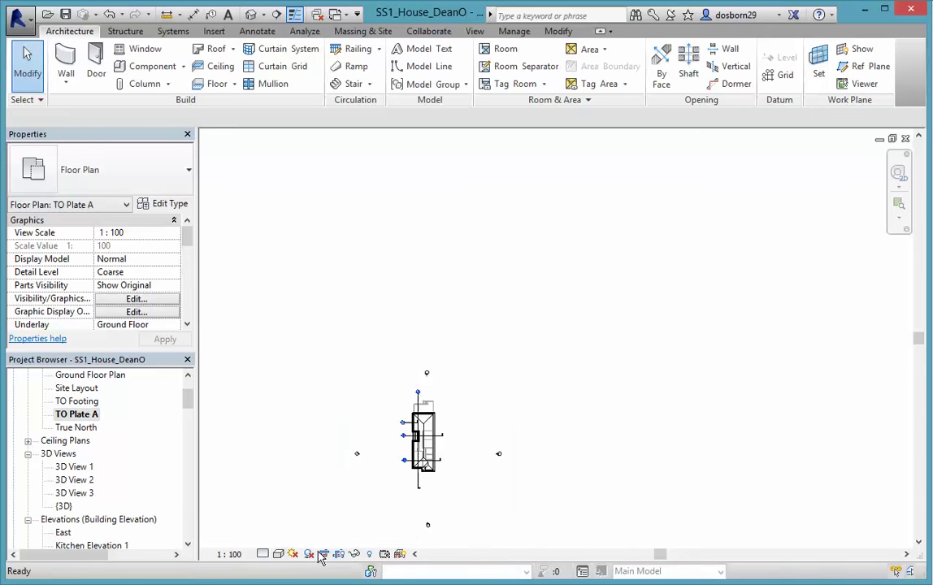
pyautogui.moveTo(369, 515); pyautogui.dragTo(473, 426, button='middle')
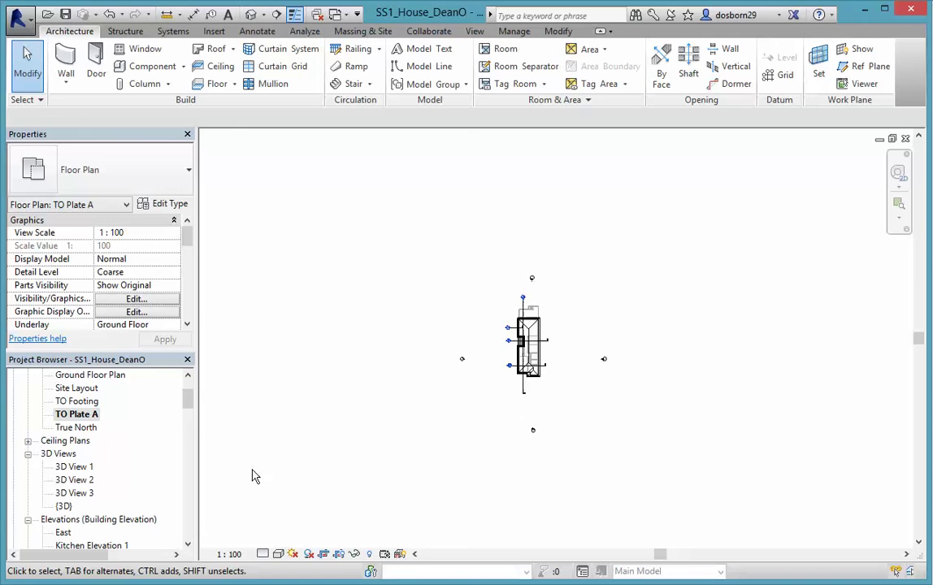
pyautogui.moveTo(188, 406); pyautogui.dragTo(187, 421)
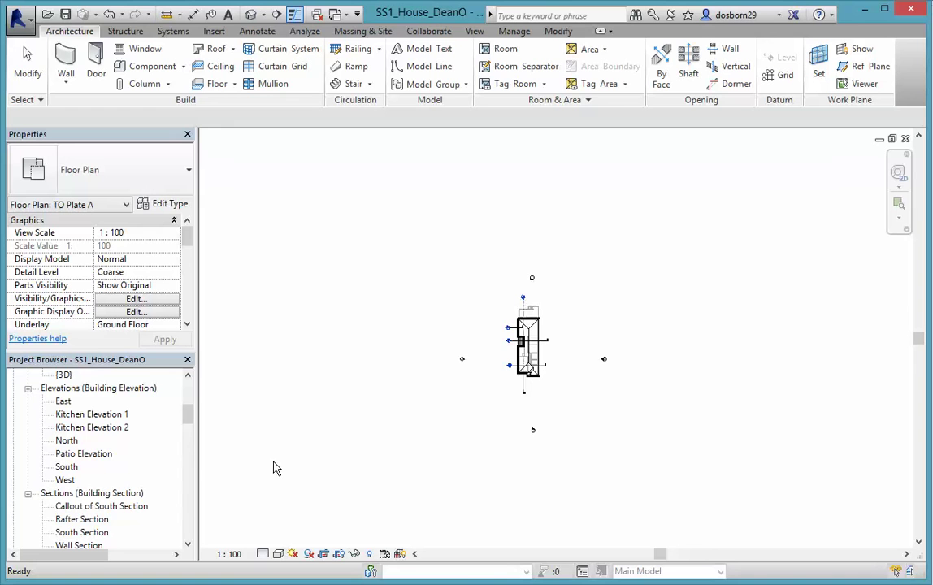